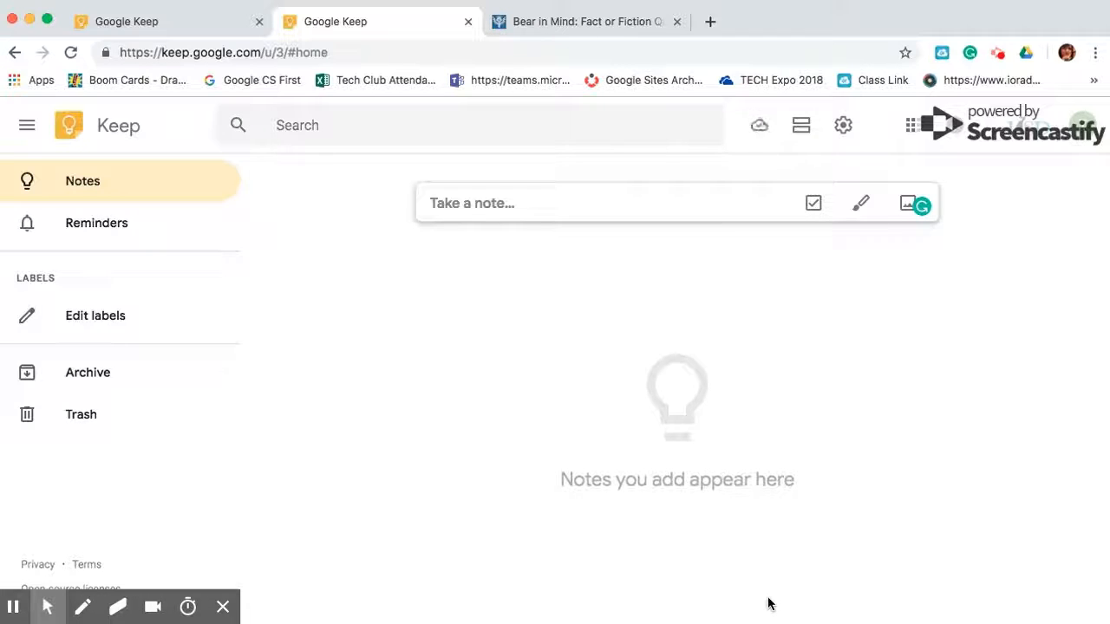
Start a new note titled 'Grocies'
left_click(497, 210)
left_click(482, 196)
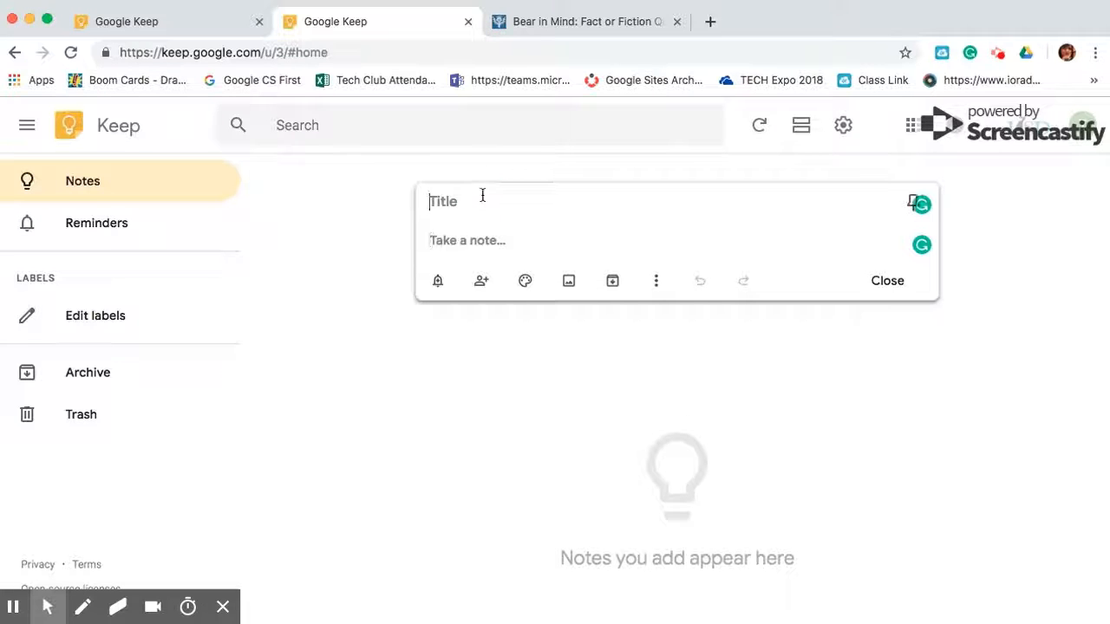
type("Groc")
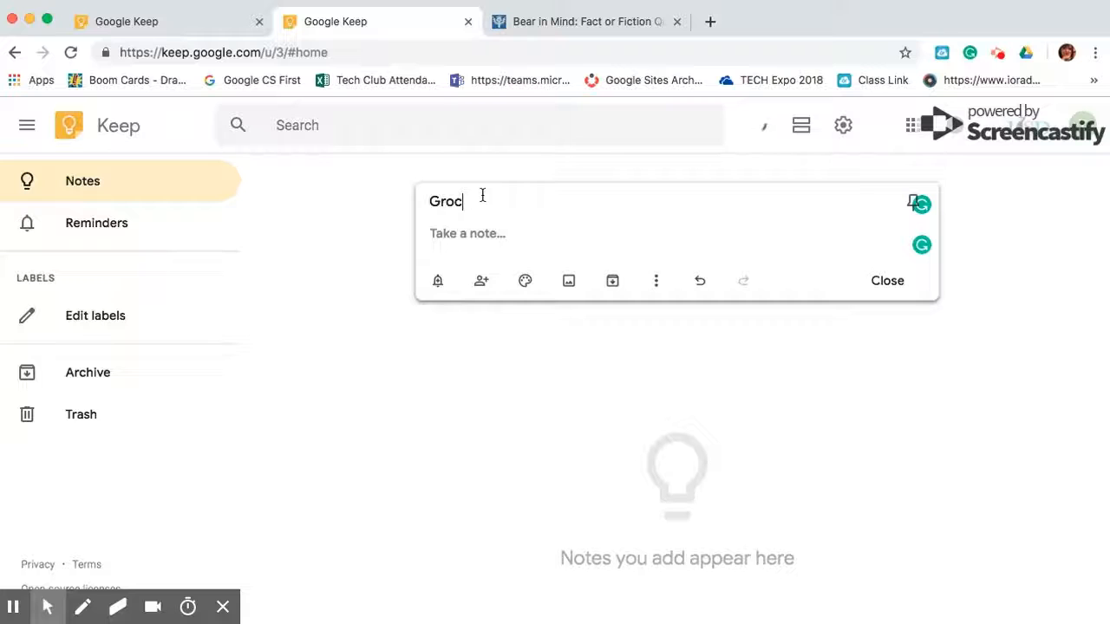
type("ies")
List Apples, Grapes, Chicken and Bread on separate lines, then close the note
left_click(445, 227)
type("Apple")
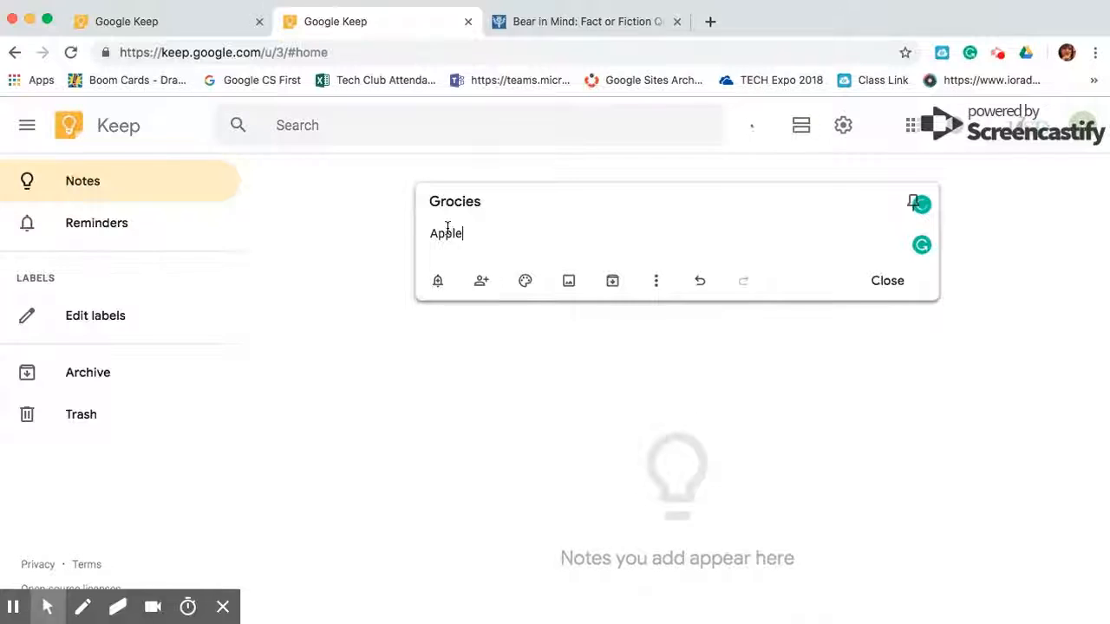
key("Return")
type("Grapes")
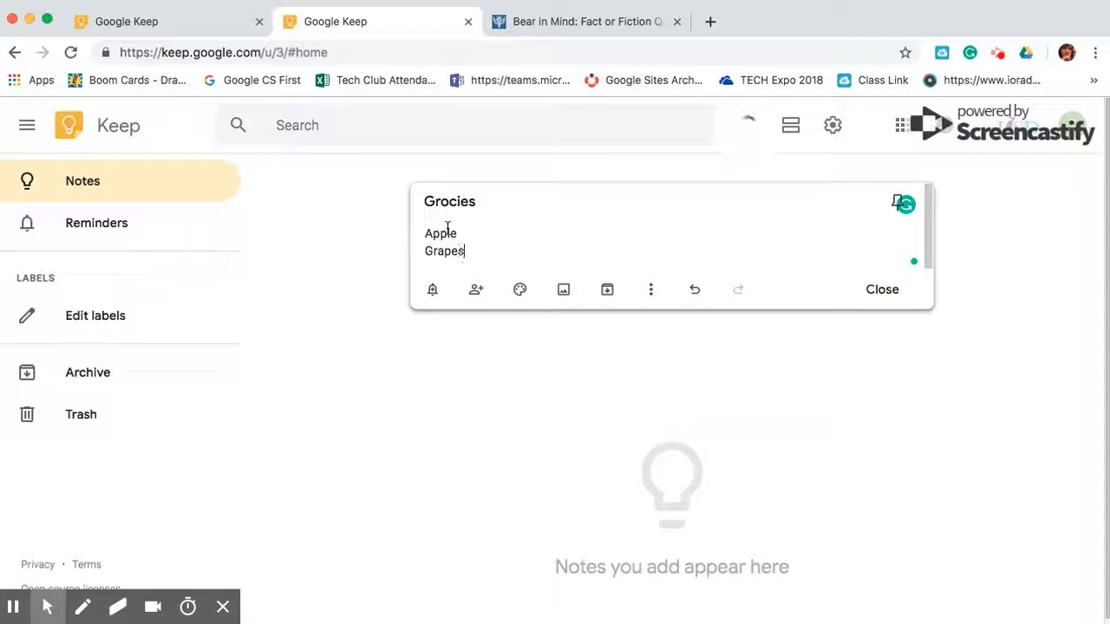
left_click(459, 236)
type("s")
left_click(482, 254)
key("Return")
type("Chicken")
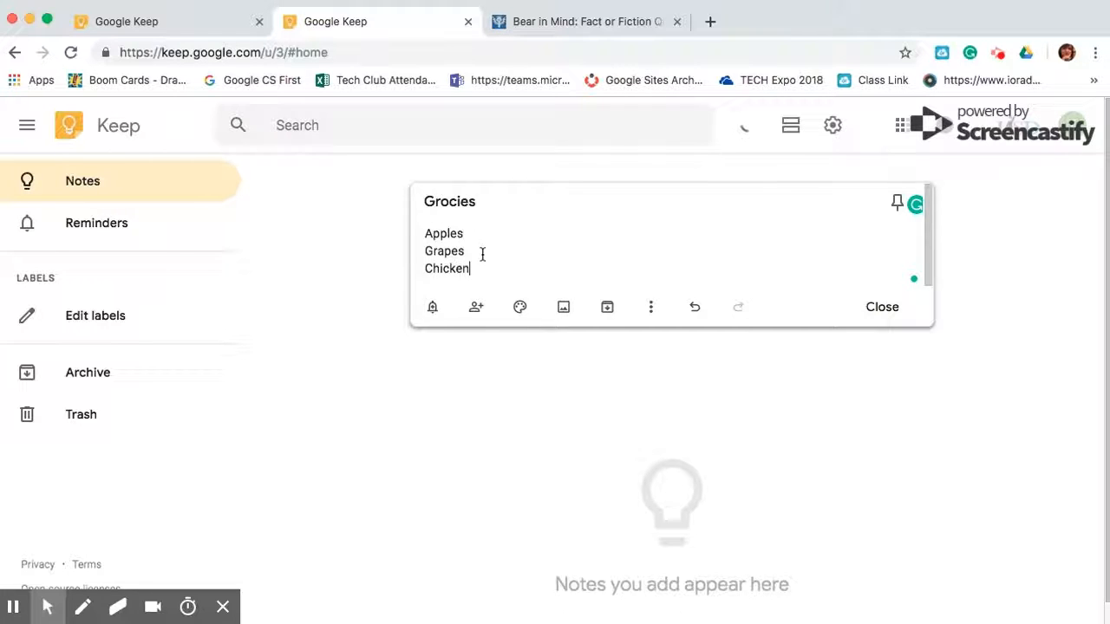
key("Return")
type("Bread")
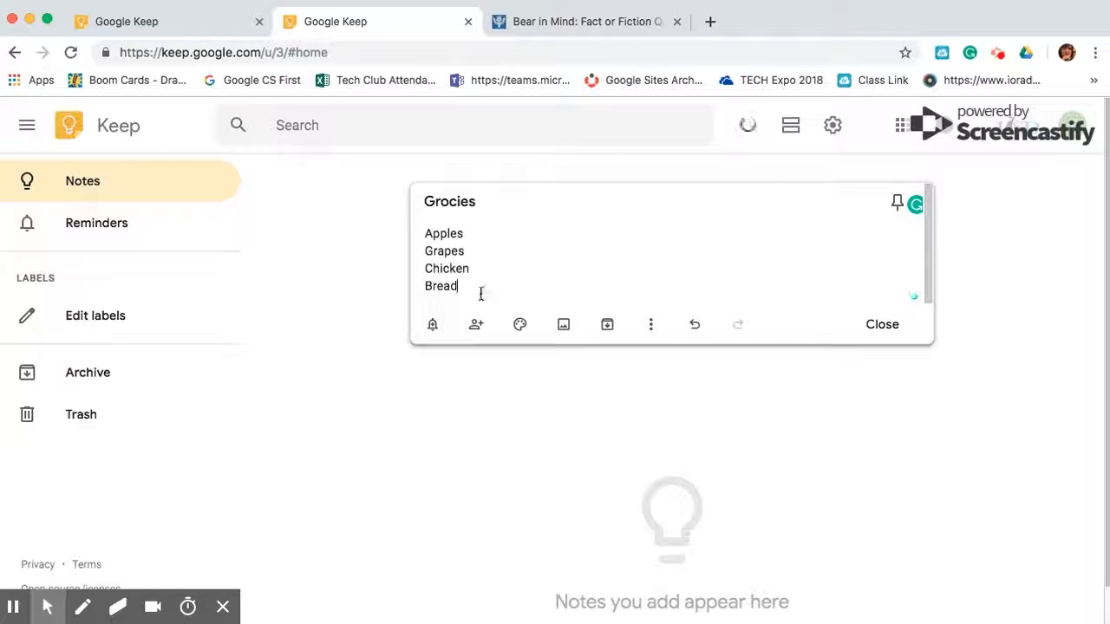
left_click(874, 333)
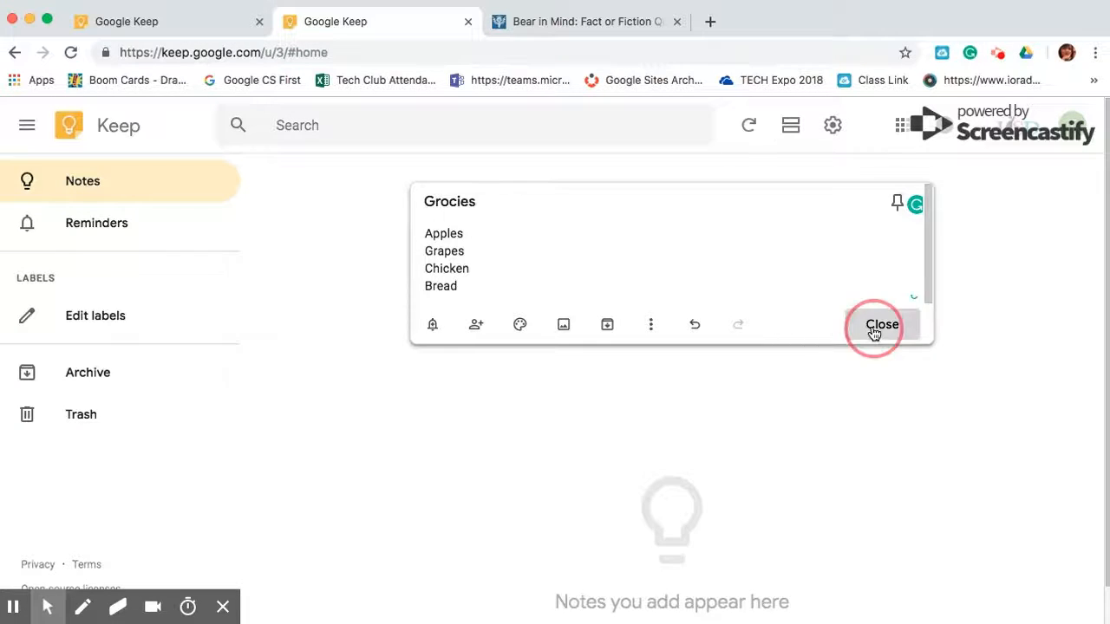
left_click(539, 389)
left_click(558, 526)
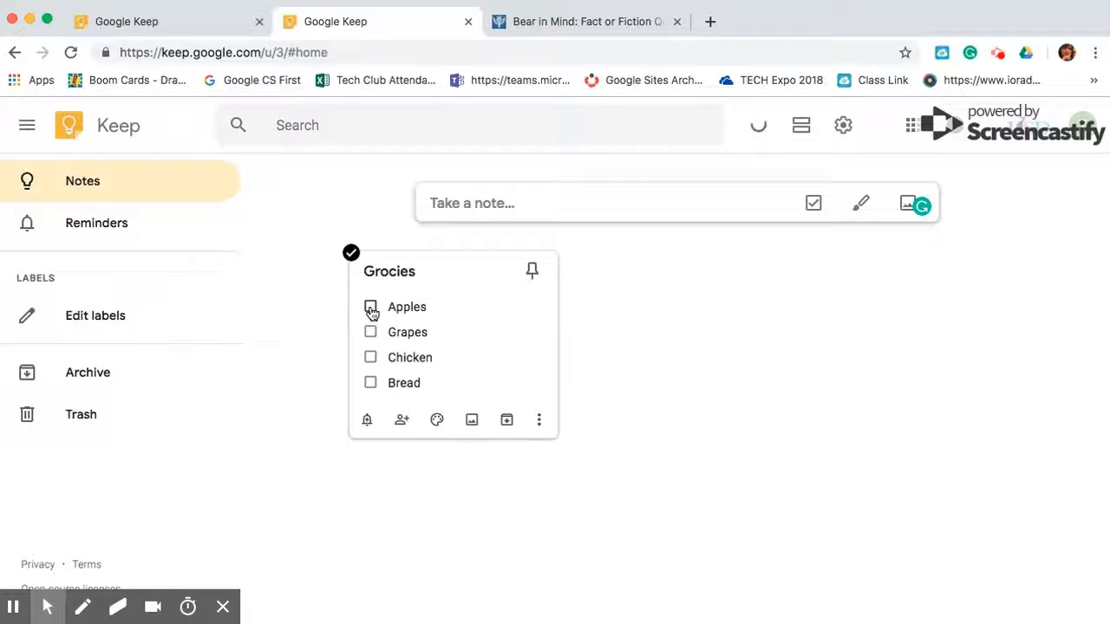
left_click(370, 309)
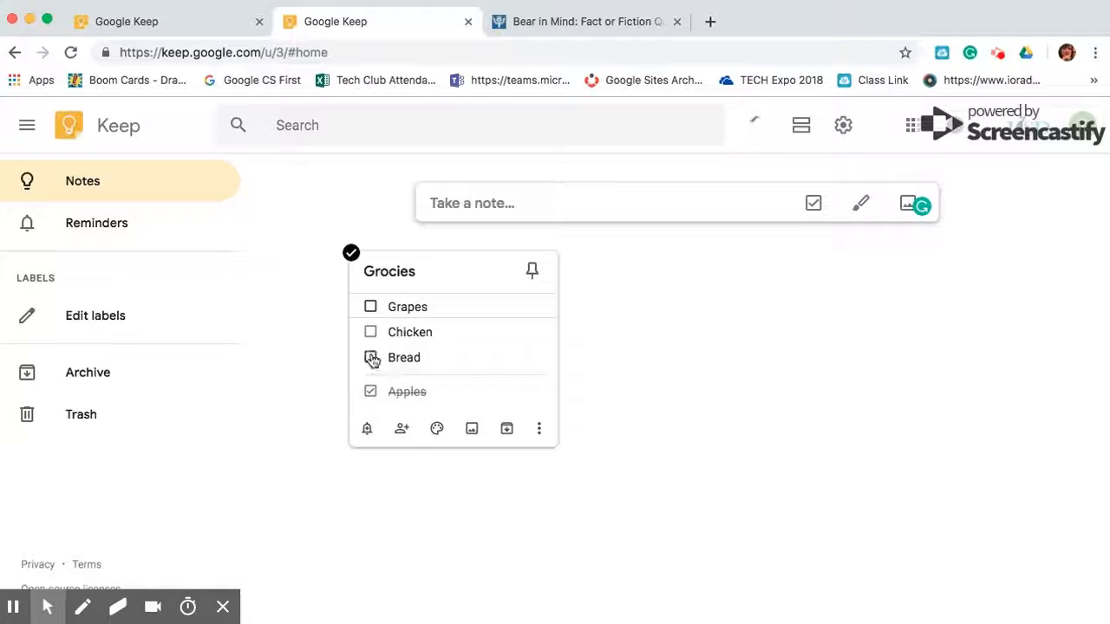
left_click(370, 307)
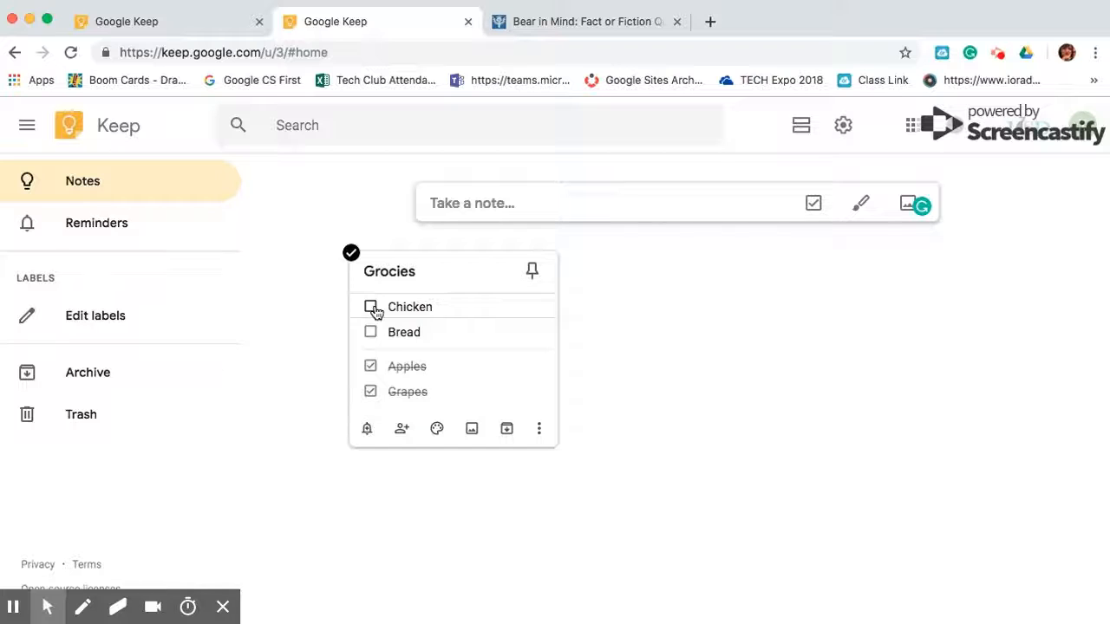
left_click(540, 431)
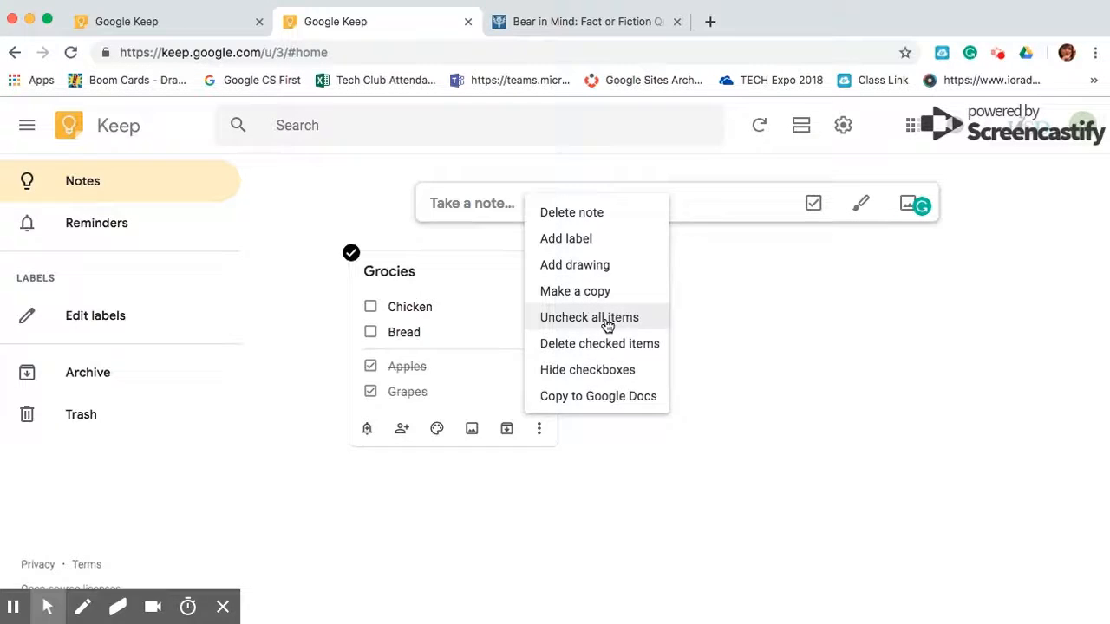
left_click(607, 317)
left_click(542, 434)
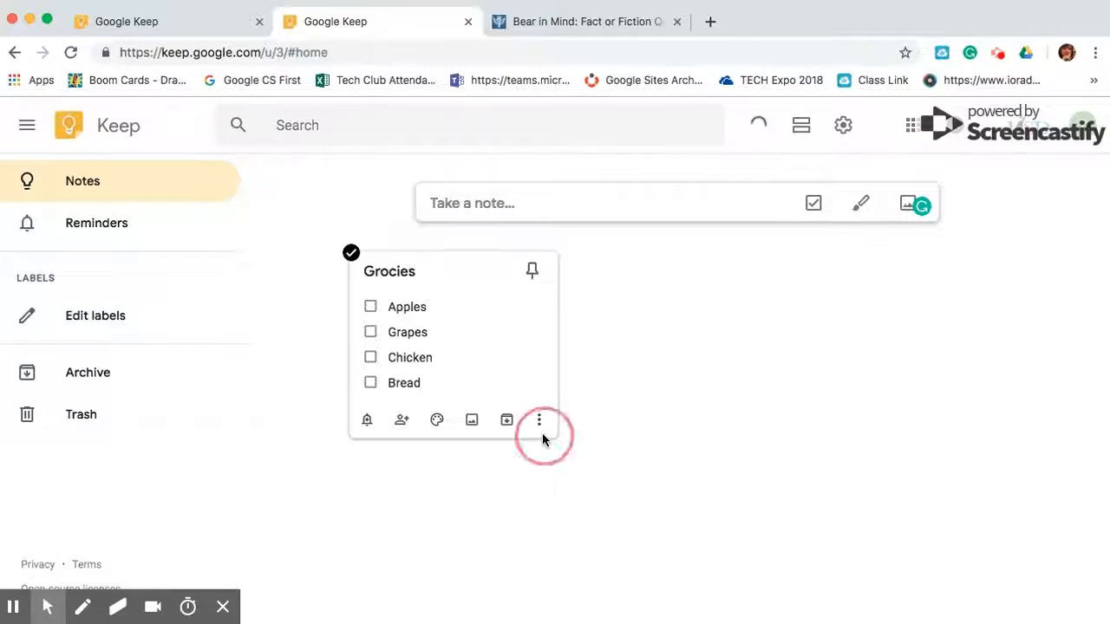
left_click(756, 445)
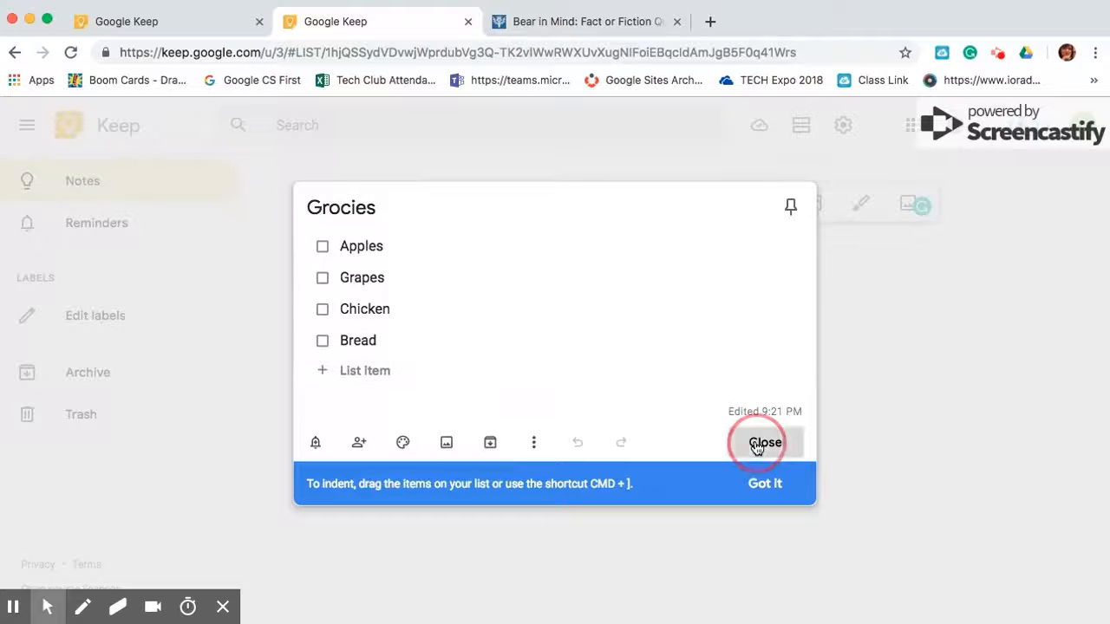
left_click(542, 420)
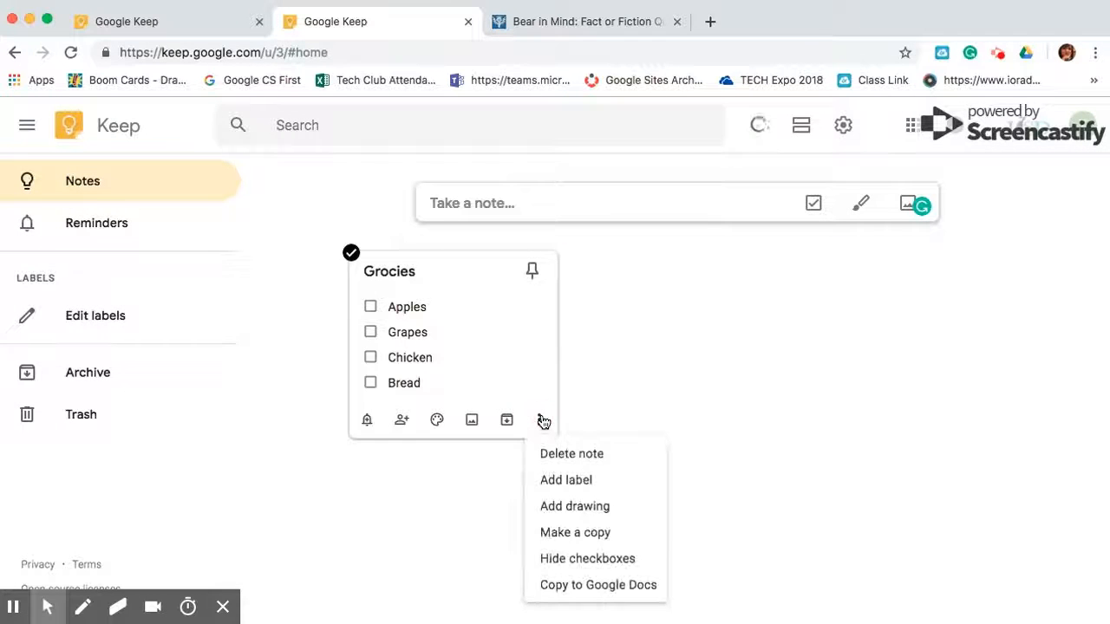
left_click(580, 561)
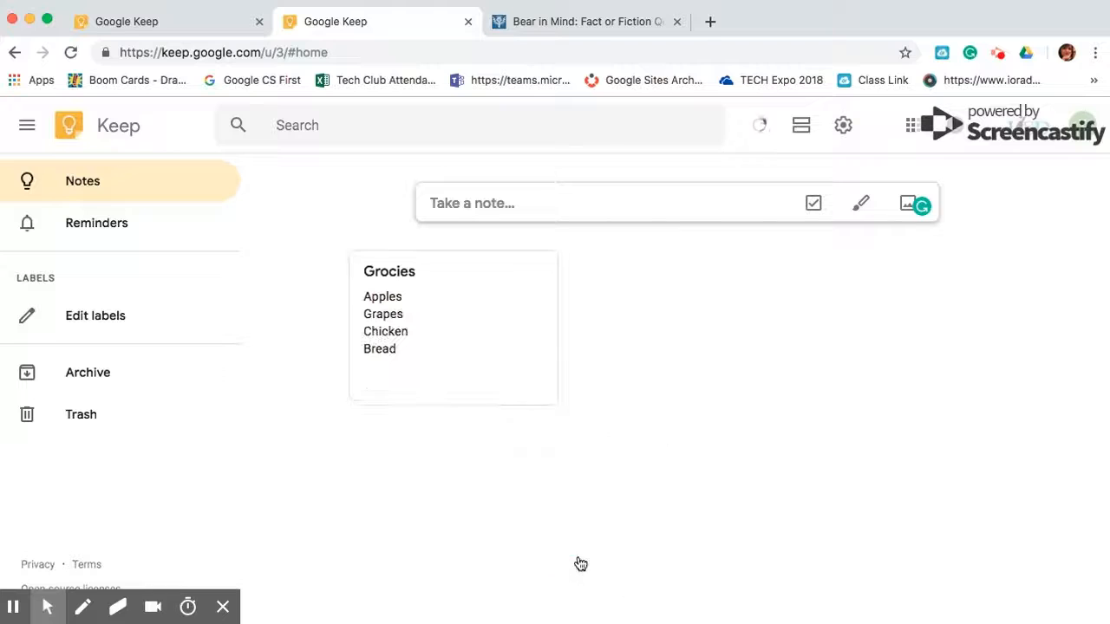
Give the Grocies note a Next week reminder for Feb 18, 8:00 AM, keeping that time
mouse_move(554, 344)
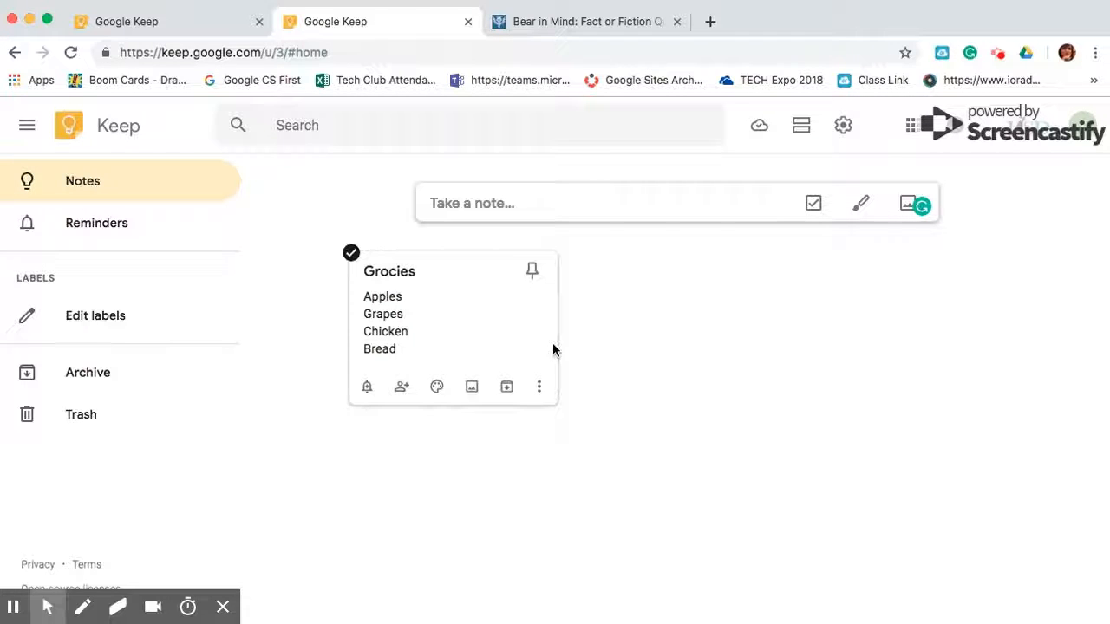
left_click(368, 389)
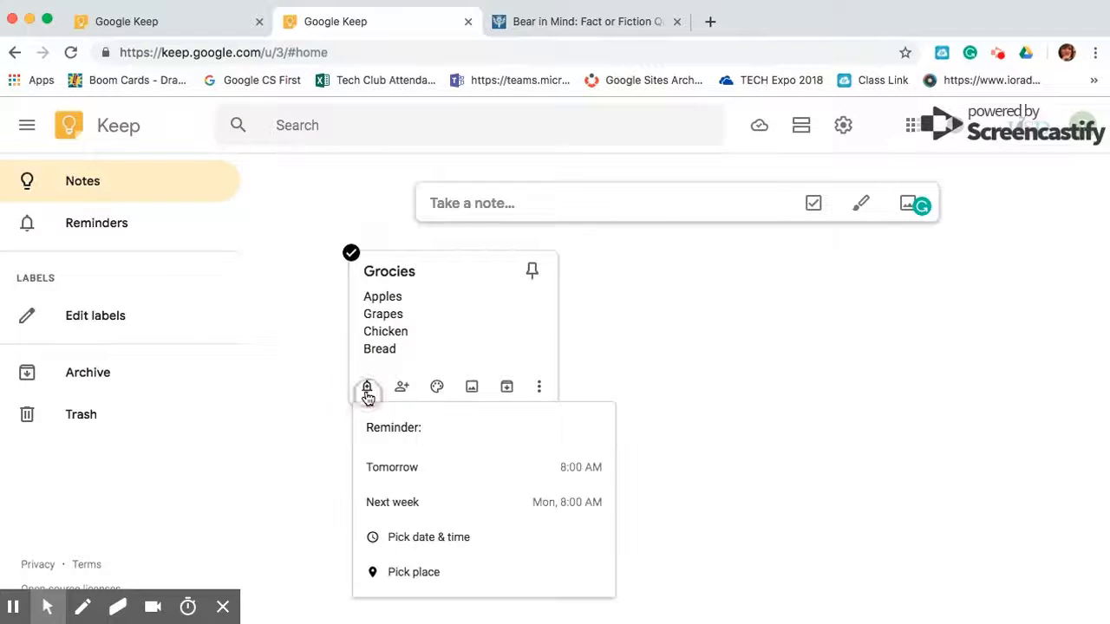
left_click(431, 508)
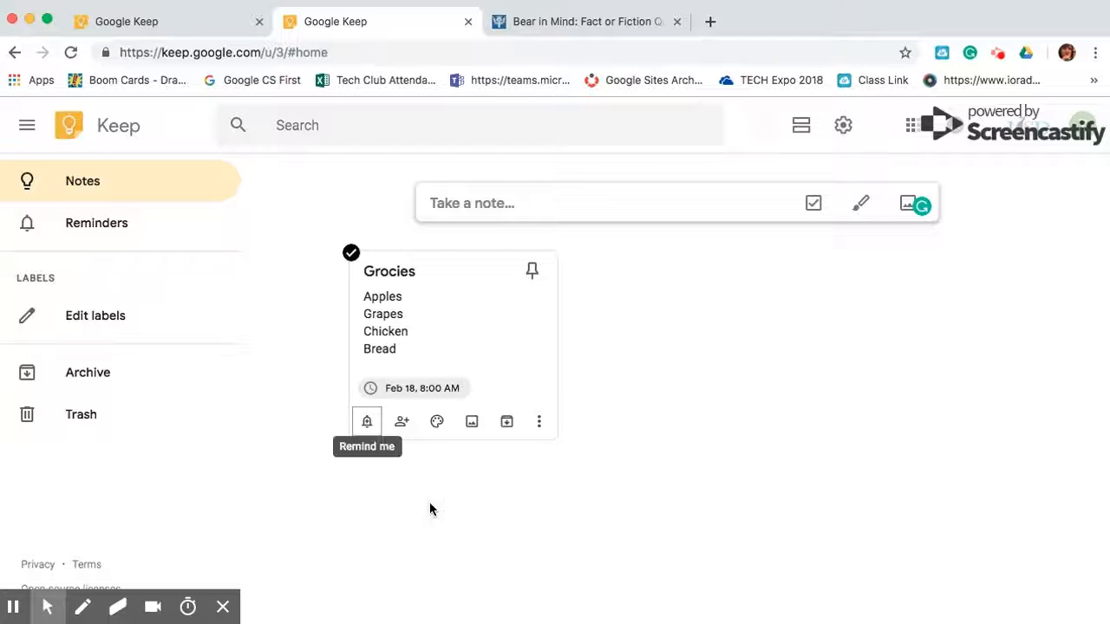
left_click(424, 393)
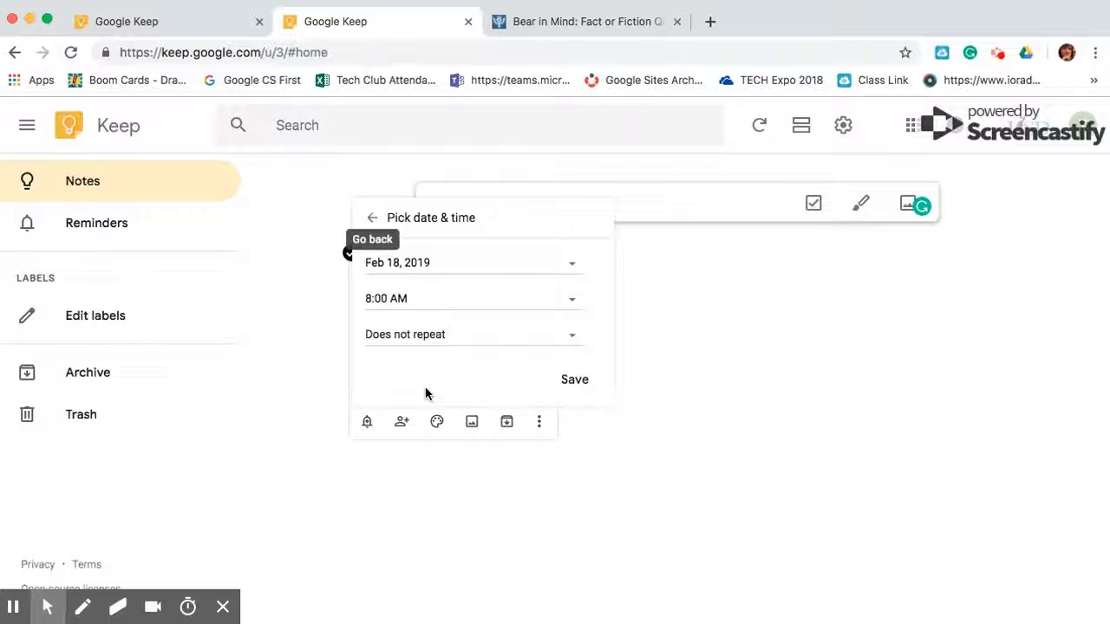
left_click(484, 301)
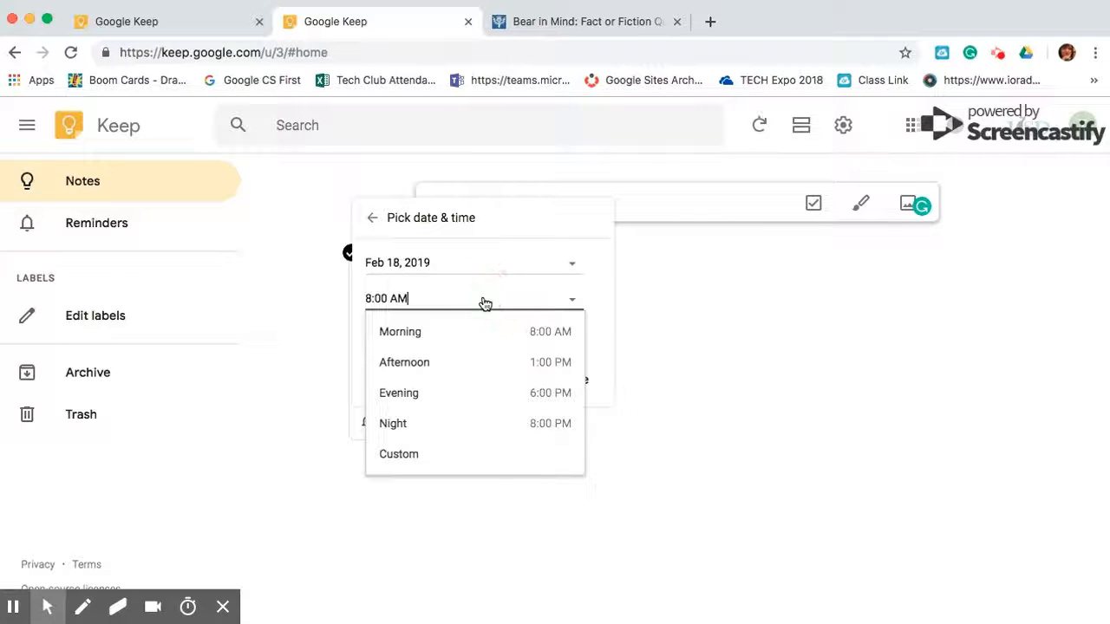
left_click(430, 392)
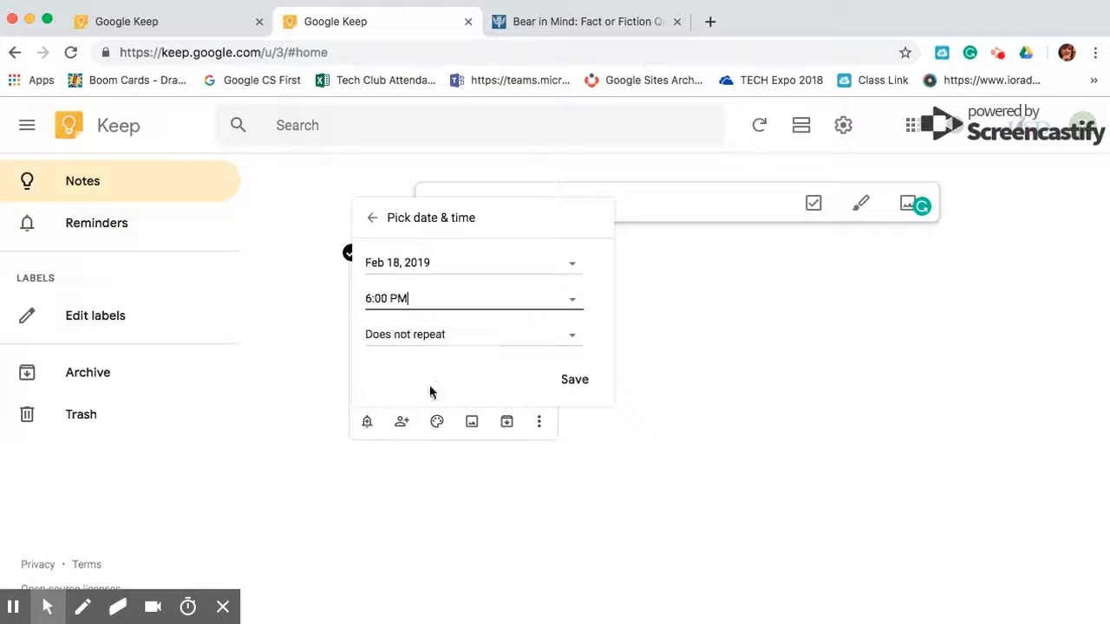
left_click(370, 300)
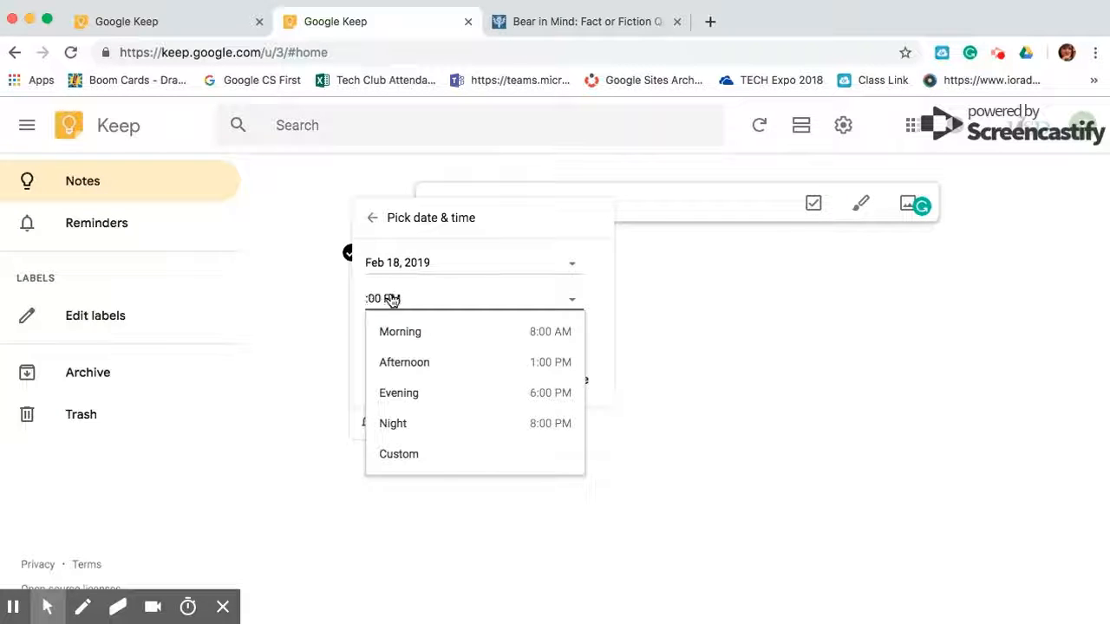
left_click(878, 350)
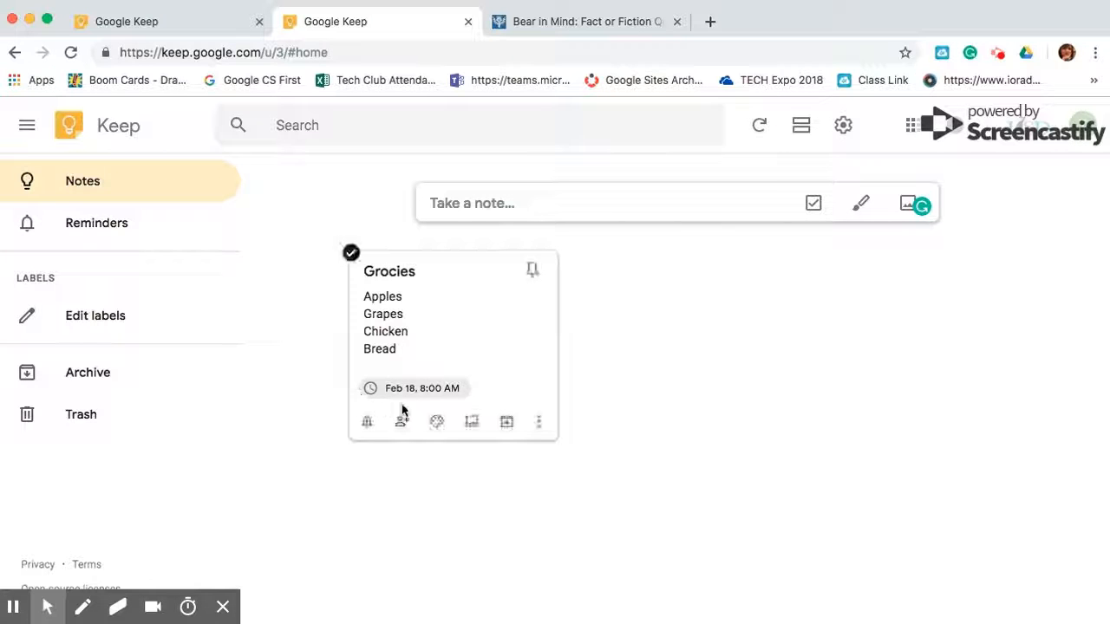
Add a collaborator to the Grocies note by entering their e-mail address and saving
left_click(403, 423)
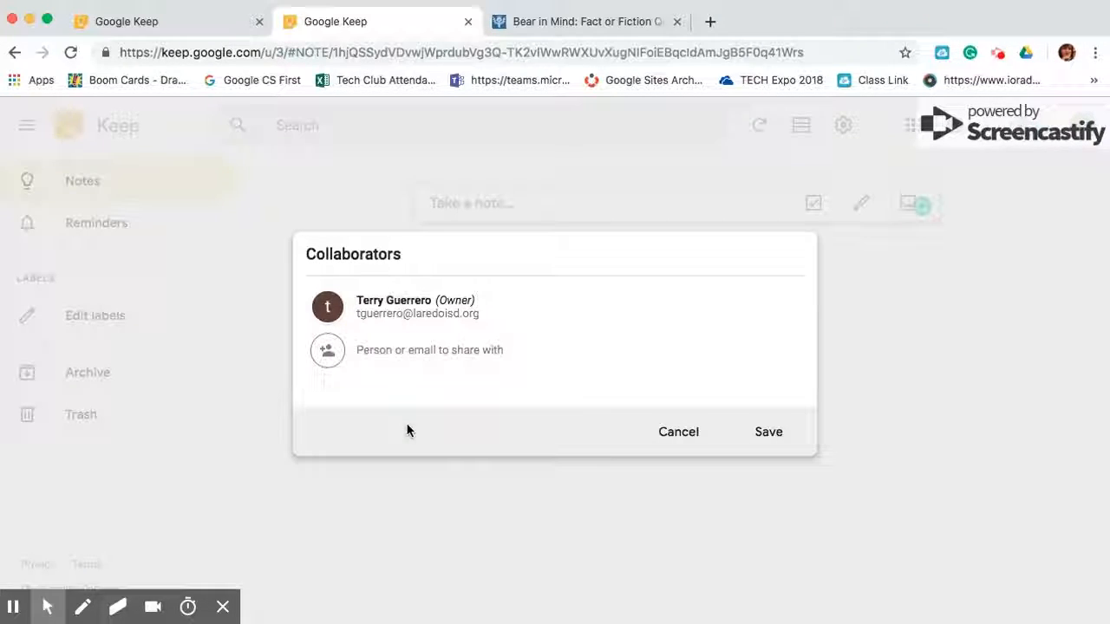
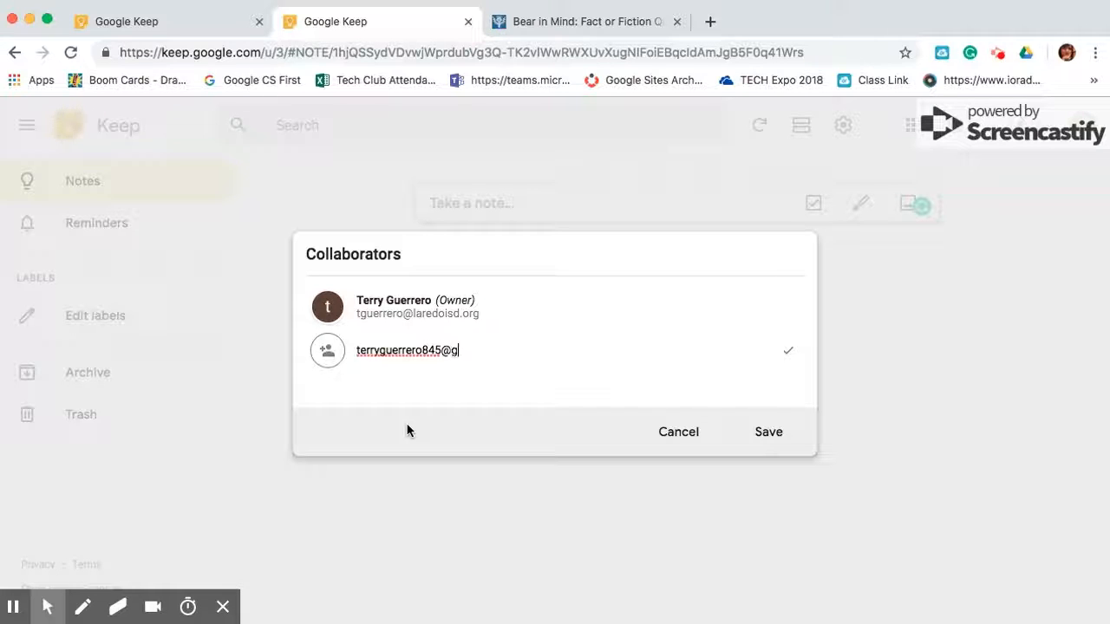
left_click(764, 438)
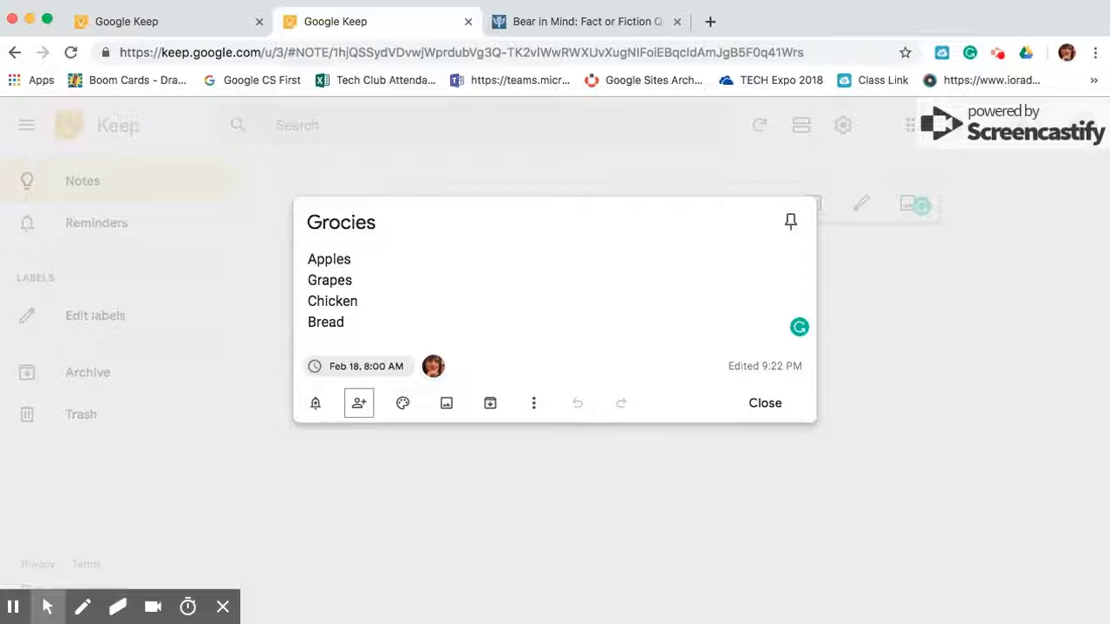
left_click(401, 404)
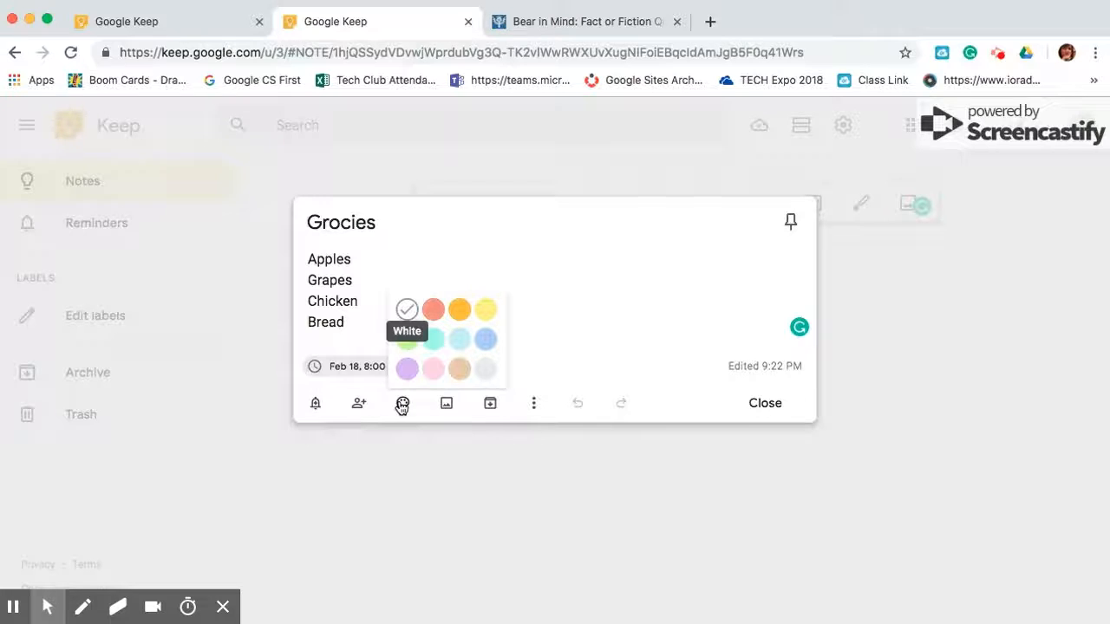
Try a teal background on the Grocies note, then settle on purple
left_click(406, 371)
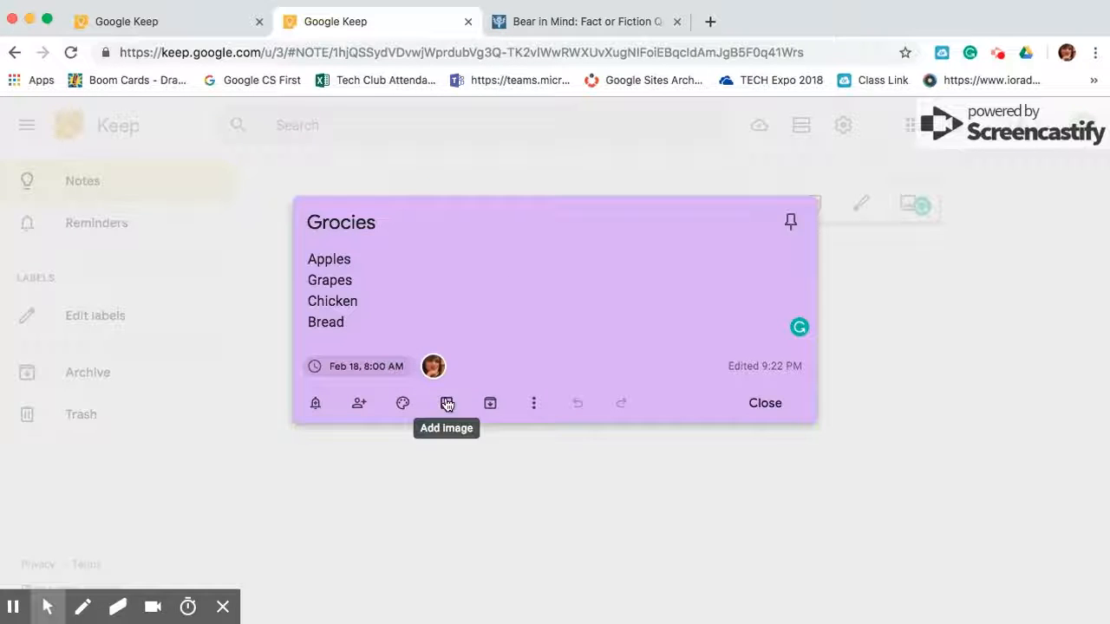
mouse_move(402, 404)
left_click(436, 341)
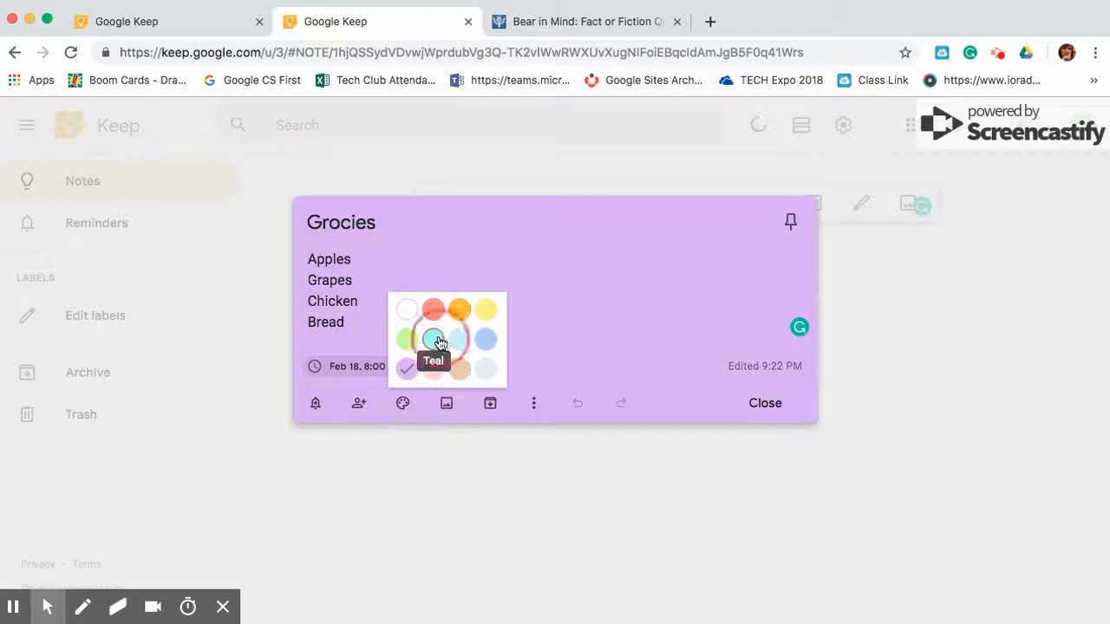
left_click(405, 373)
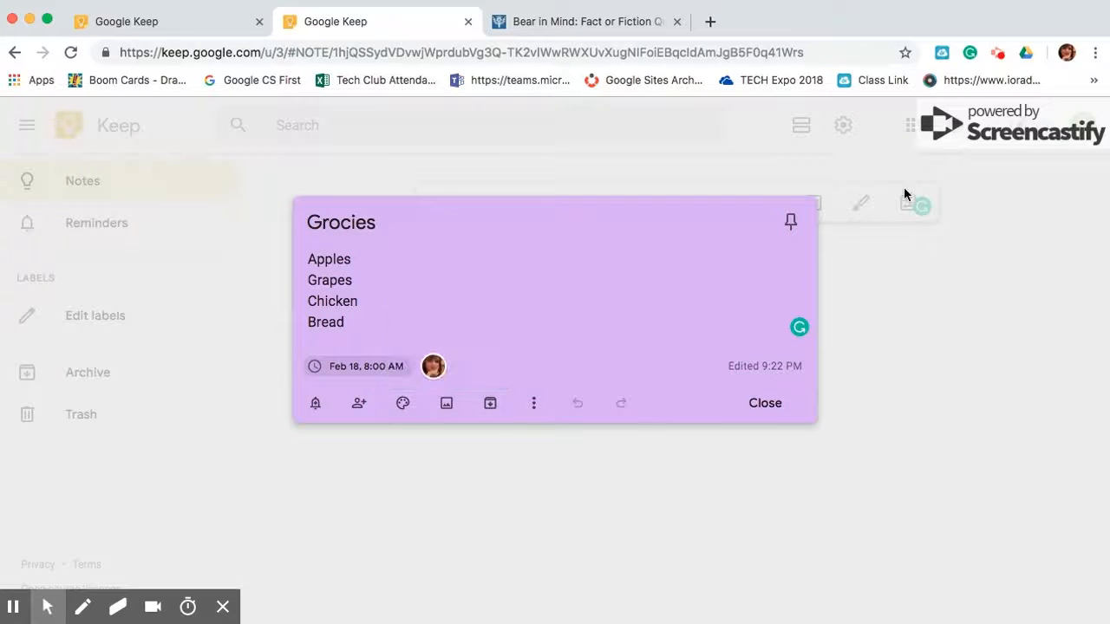
left_click(448, 401)
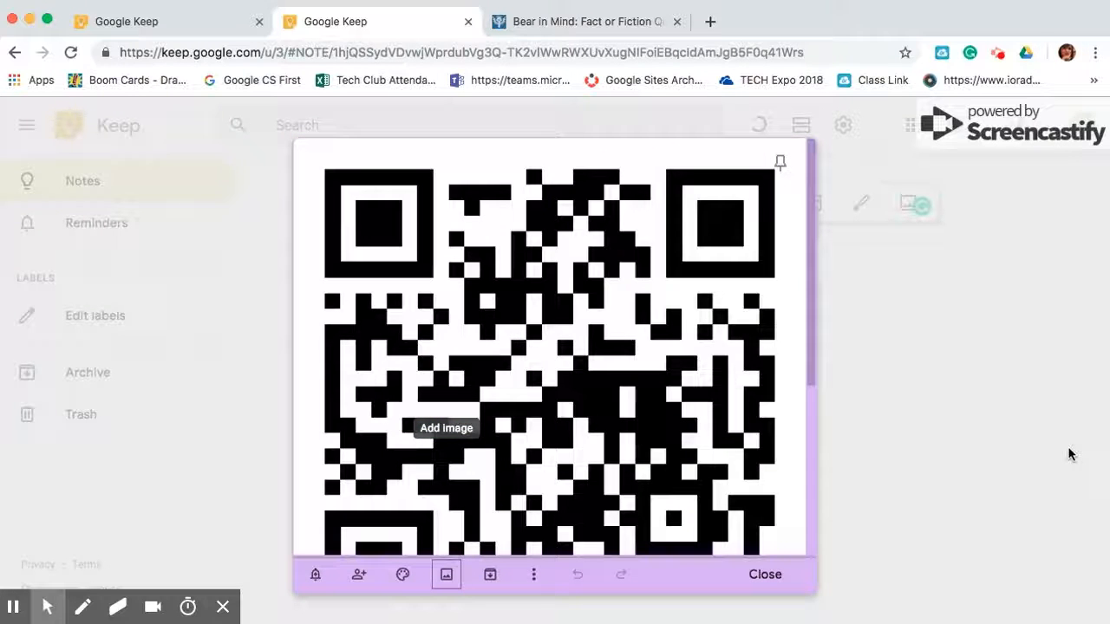
Close the Grocies note, now showing its QR code image, to return to the notes grid
left_click(766, 576)
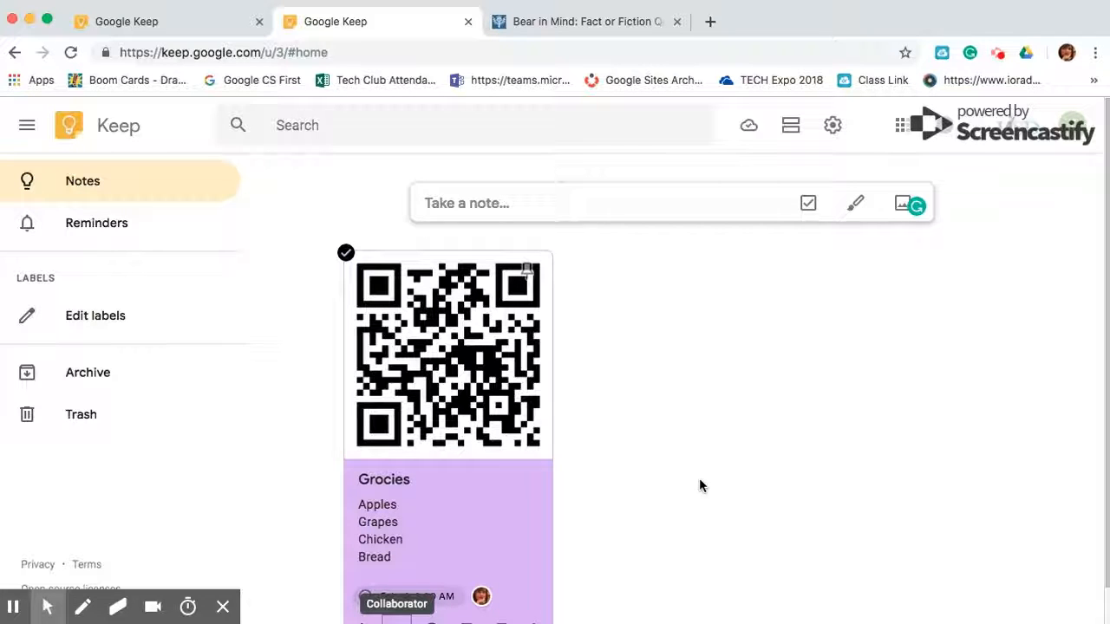
Start a new note titled 'Science Fair Project'
left_click(545, 206)
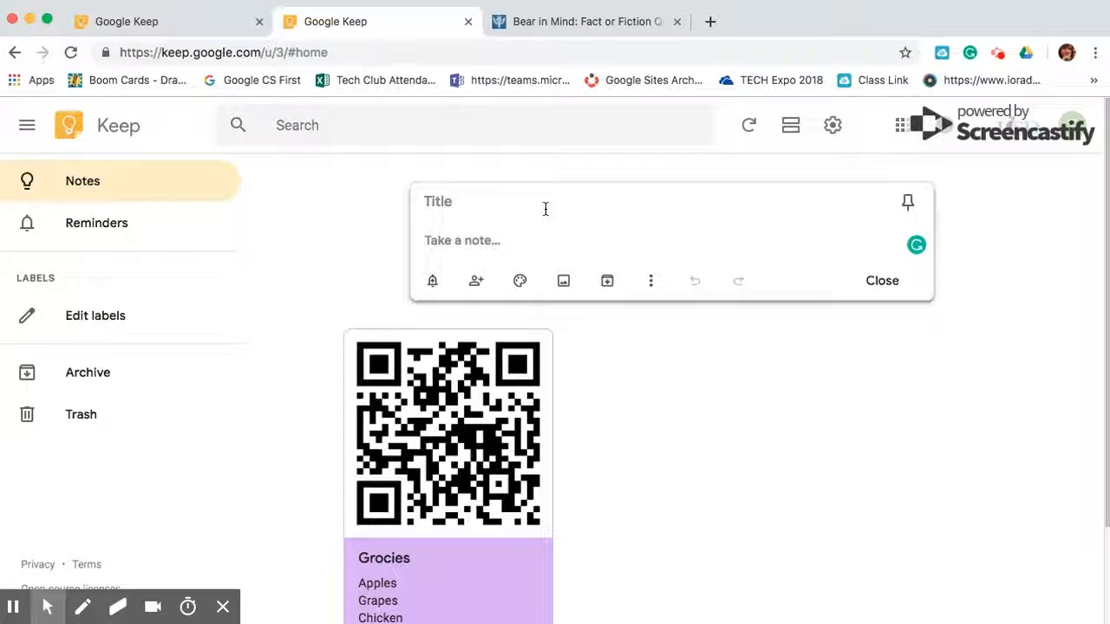
left_click(502, 202)
type("Science F")
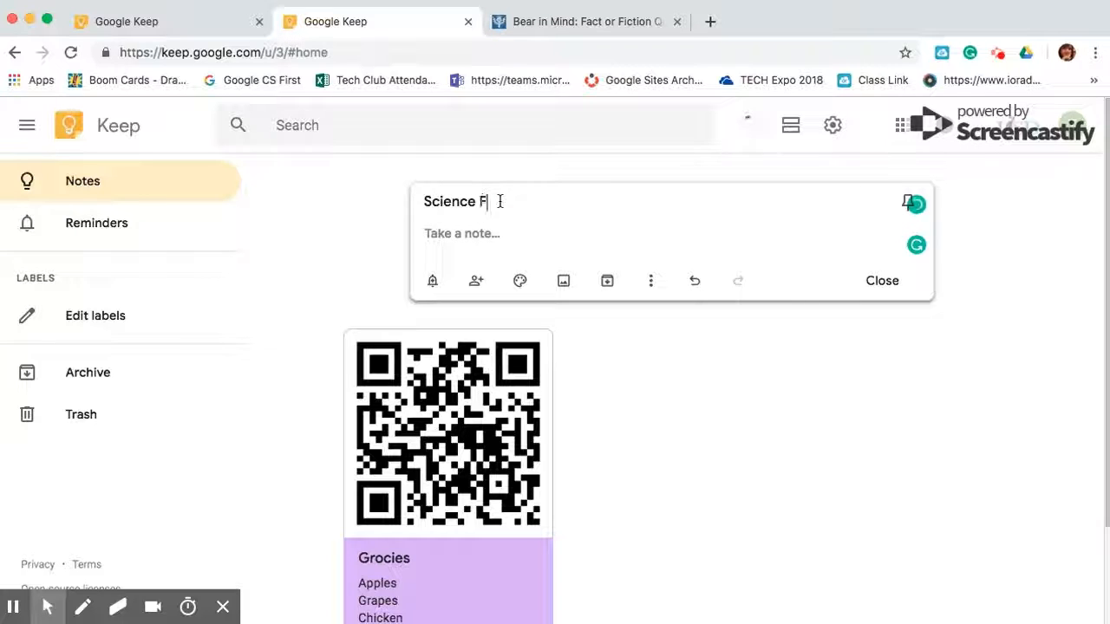
type("air")
key("BackSpace")
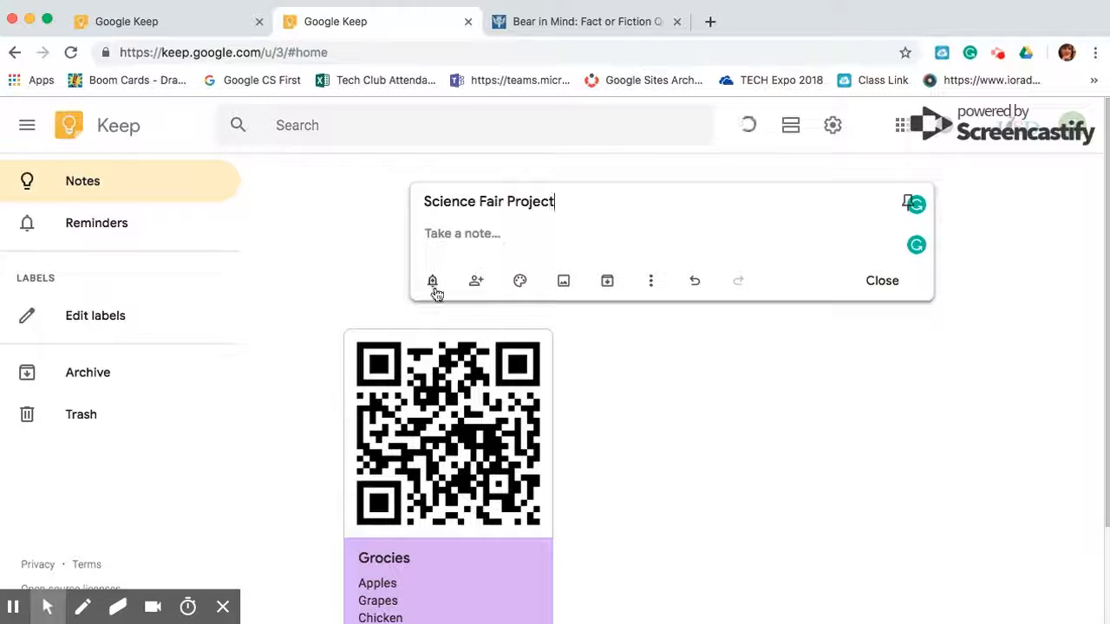
List Bring TriFold, Model and Parent Signature on separate lines in the body
left_click(451, 234)
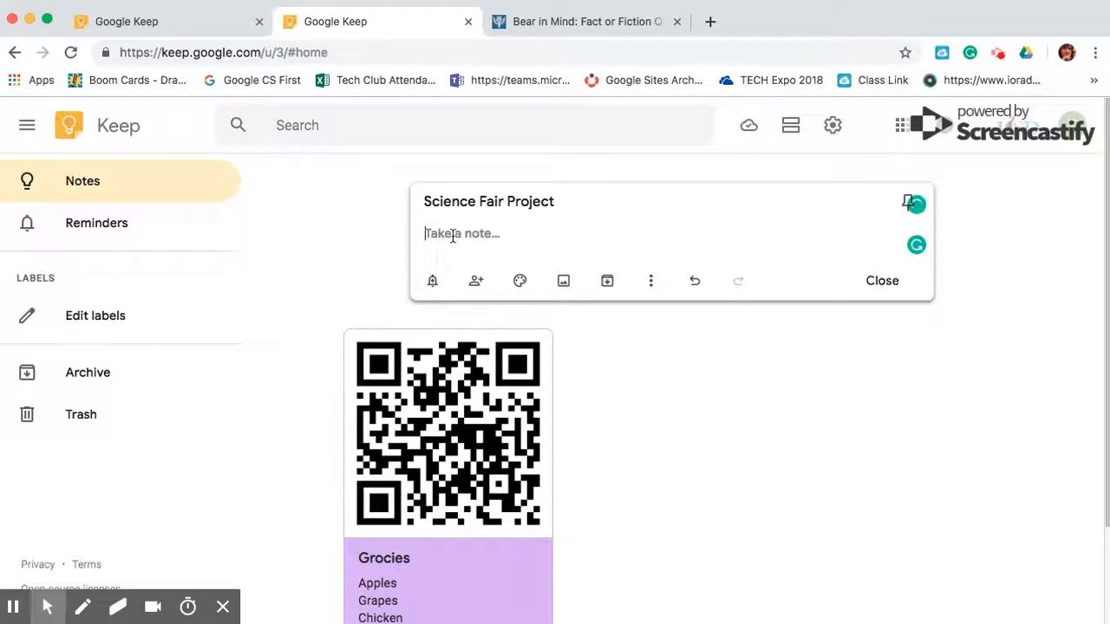
type("N")
key("BackSpace")
type("Bring Tri")
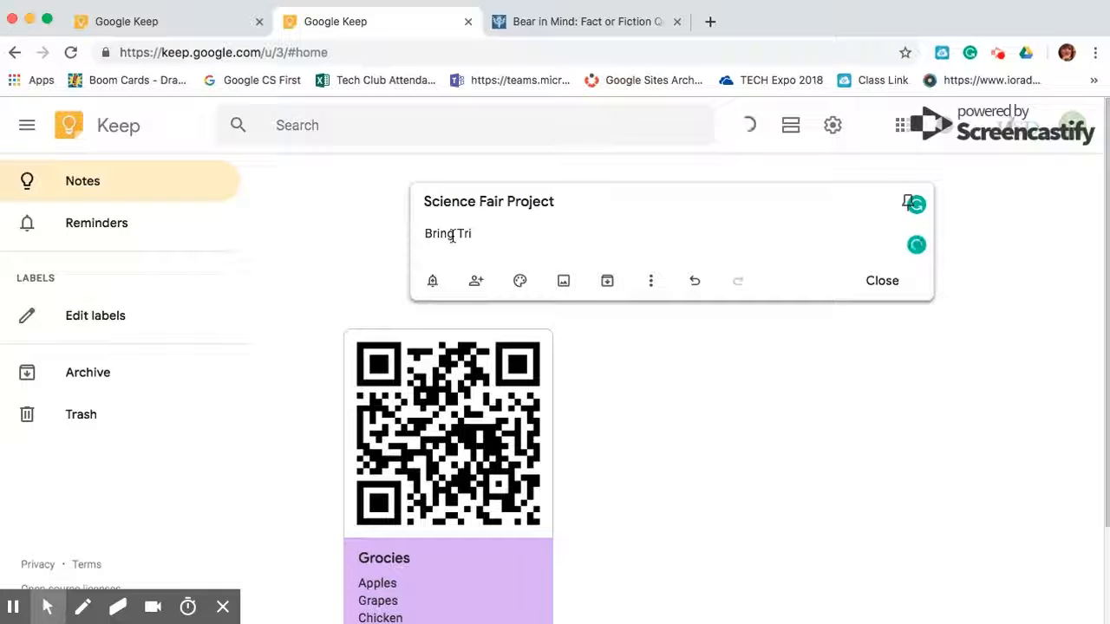
type("Fold")
key("Return")
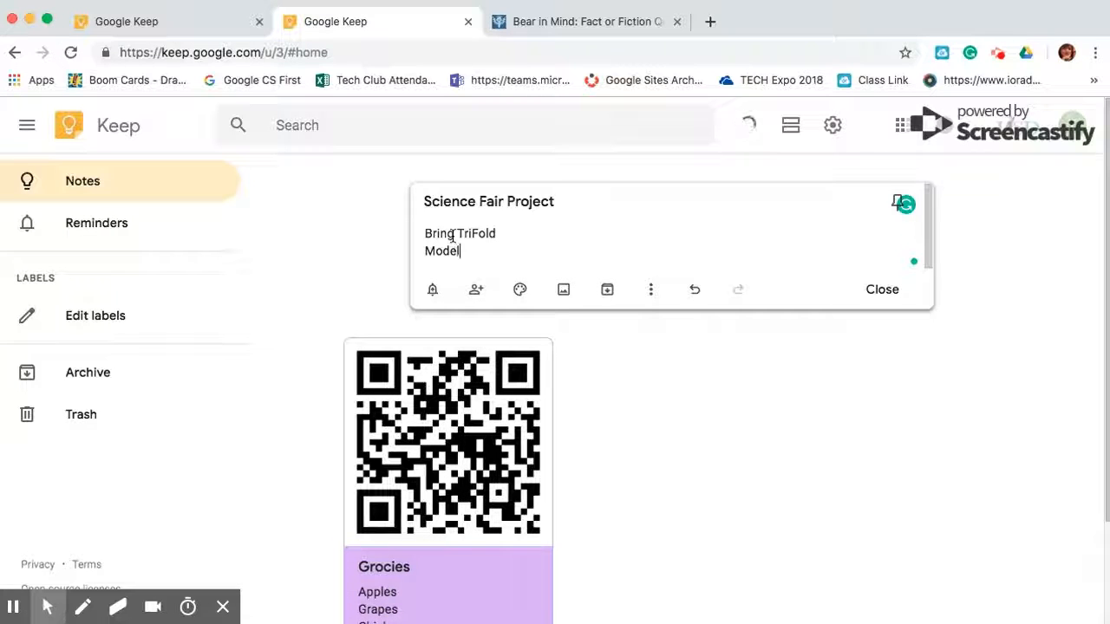
type("Model")
key("Return")
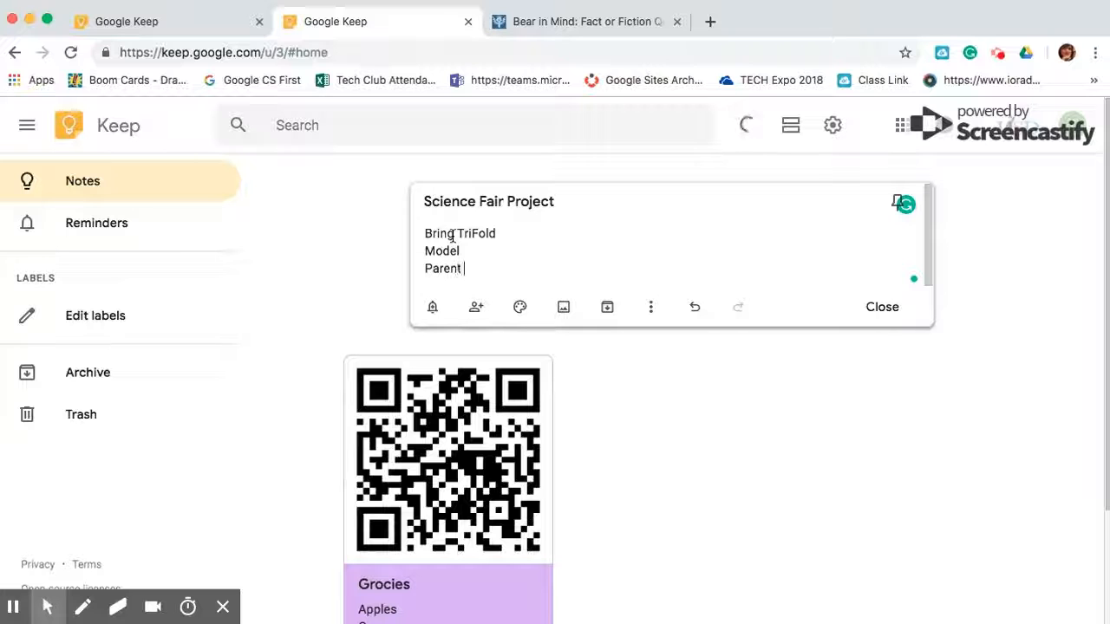
type("Parent Signat")
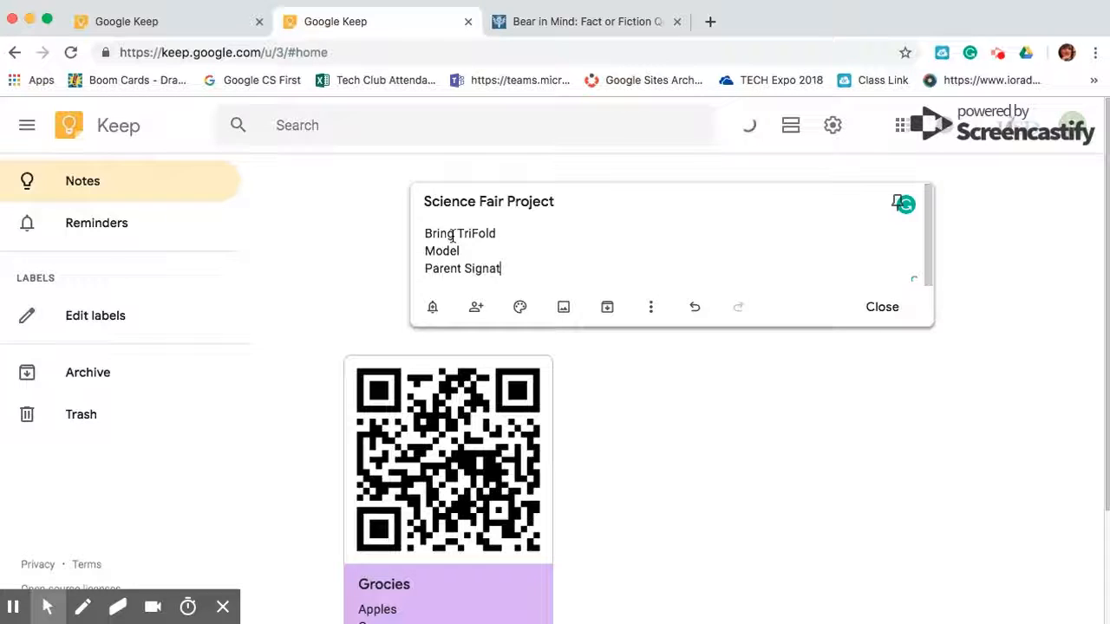
type("ure")
key("Return")
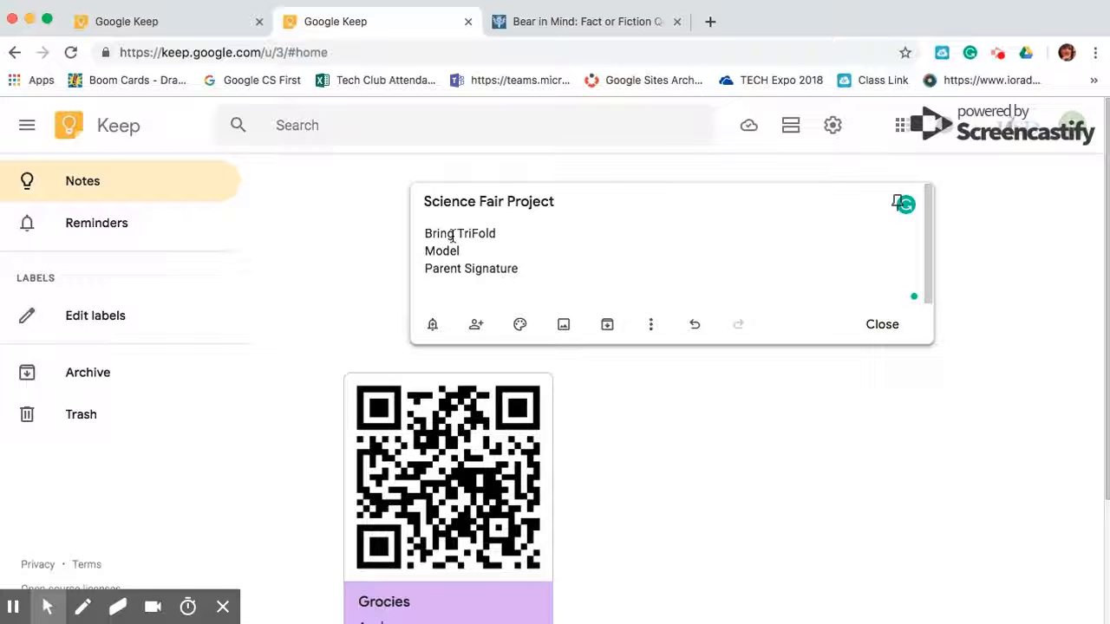
Make the Science Fair Project note teal with a Feb 18, 8:00 AM reminder, then close it
mouse_move(519, 325)
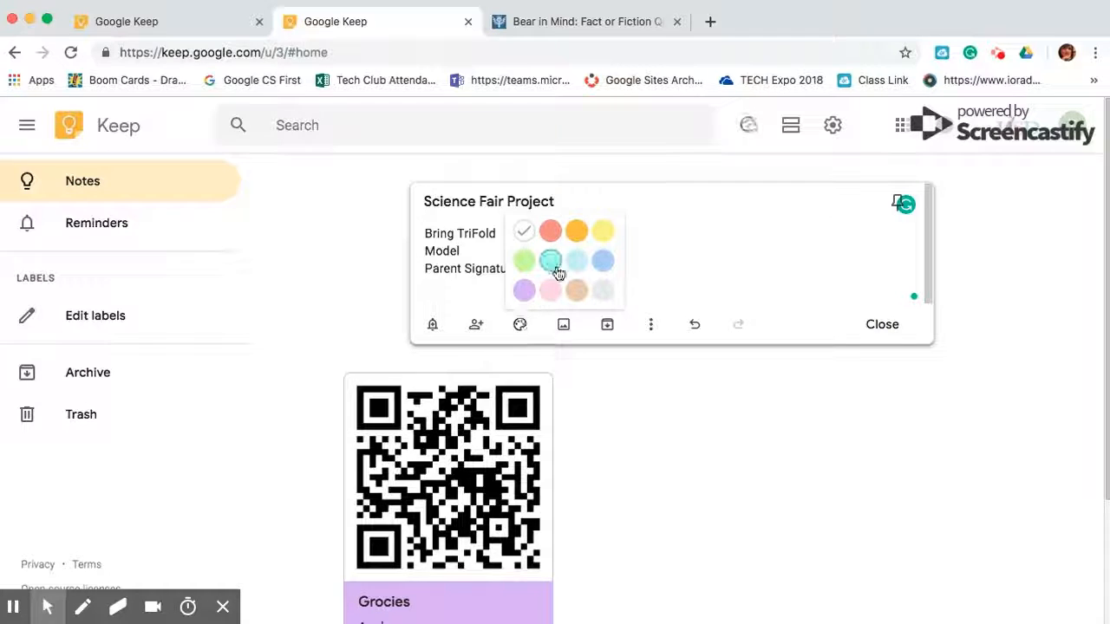
left_click(548, 262)
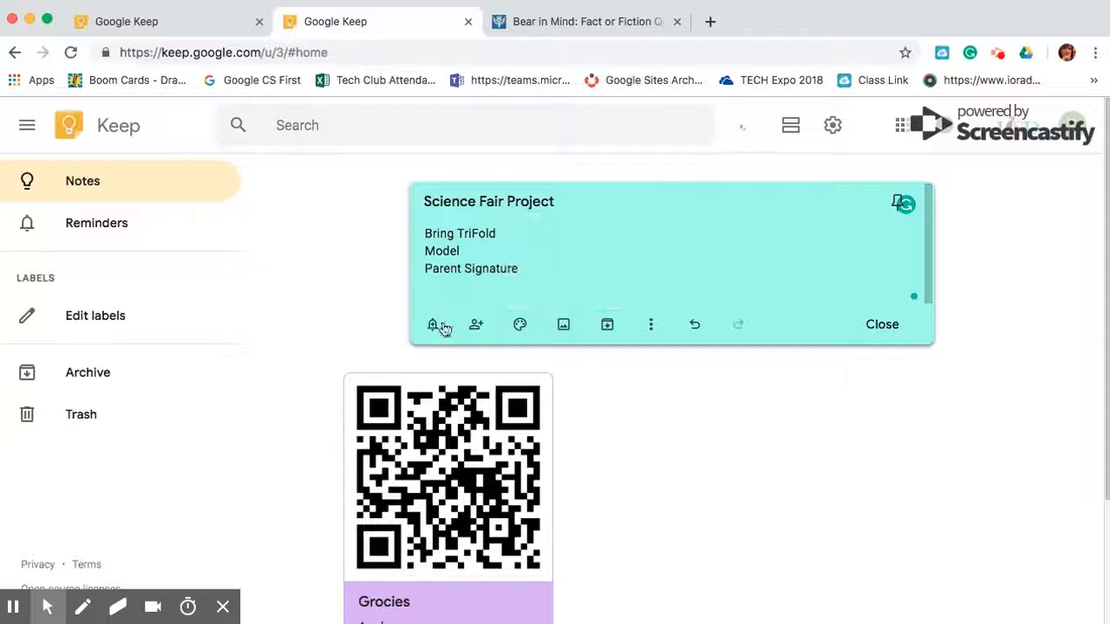
left_click(431, 324)
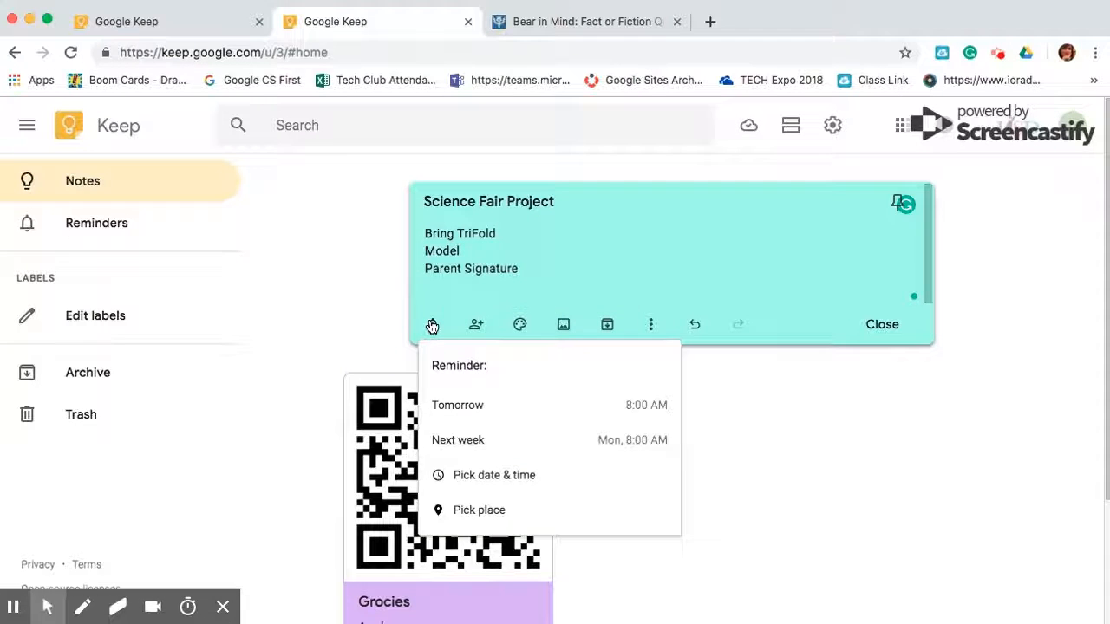
left_click(476, 439)
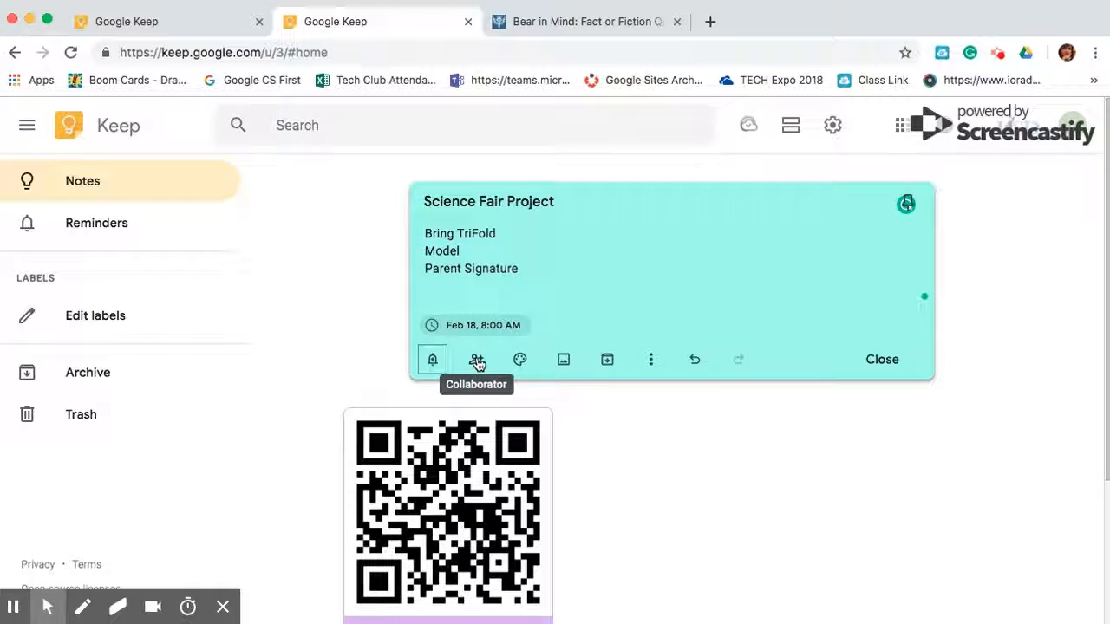
scroll(454, 511, "down", 2)
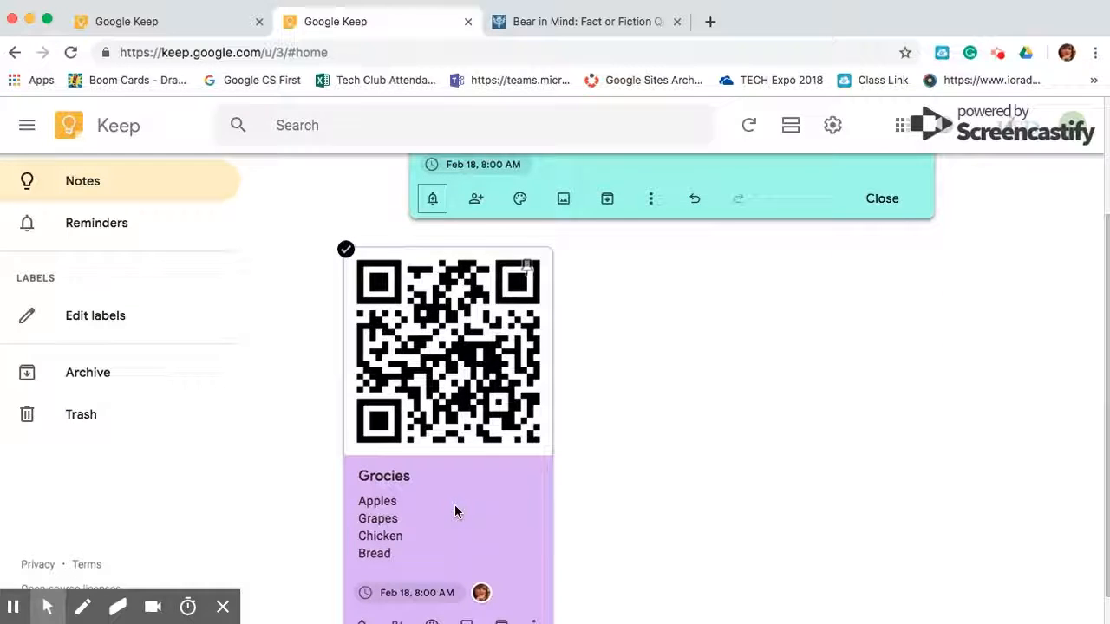
scroll(548, 386, "up", 2)
mouse_move(513, 368)
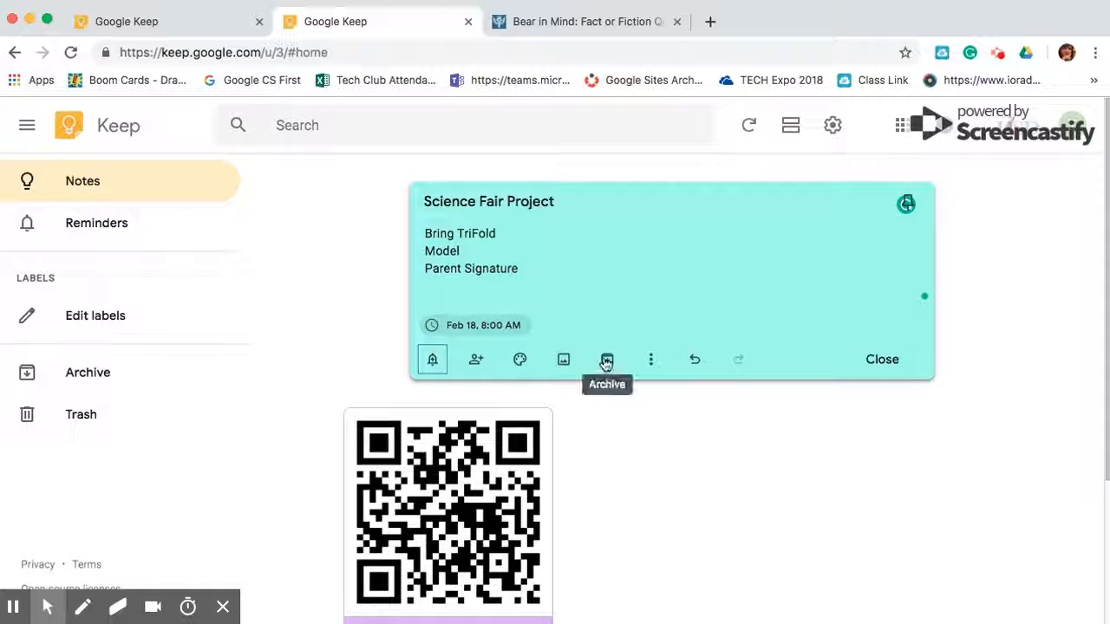
left_click(894, 362)
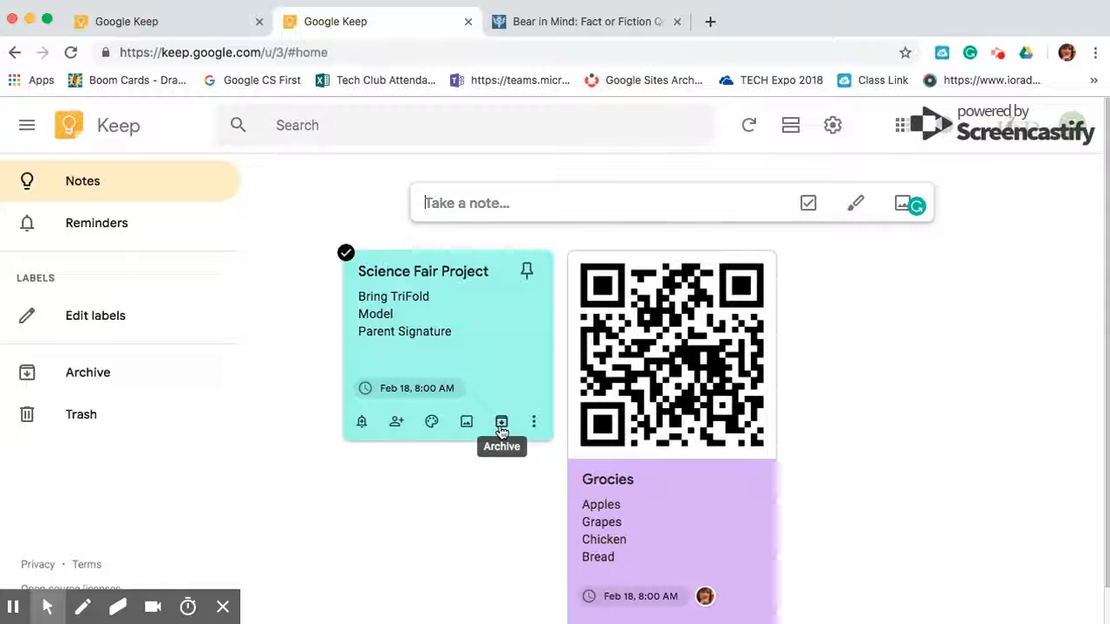
Archive the Science Fair Project note, unarchive it from Archive, and return to Notes
left_click(500, 422)
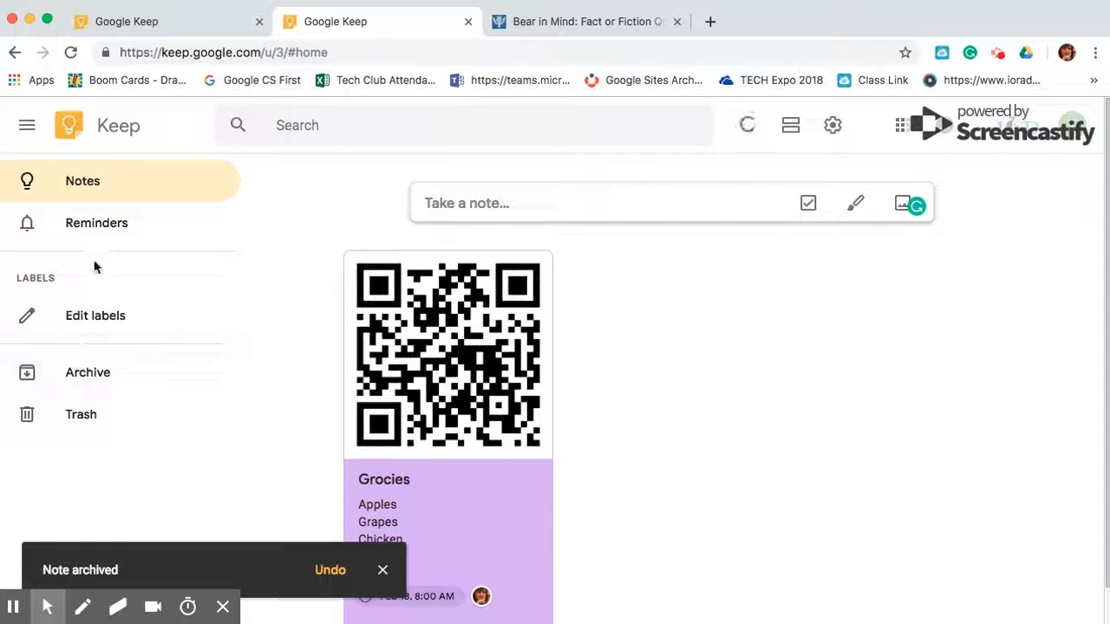
left_click(80, 386)
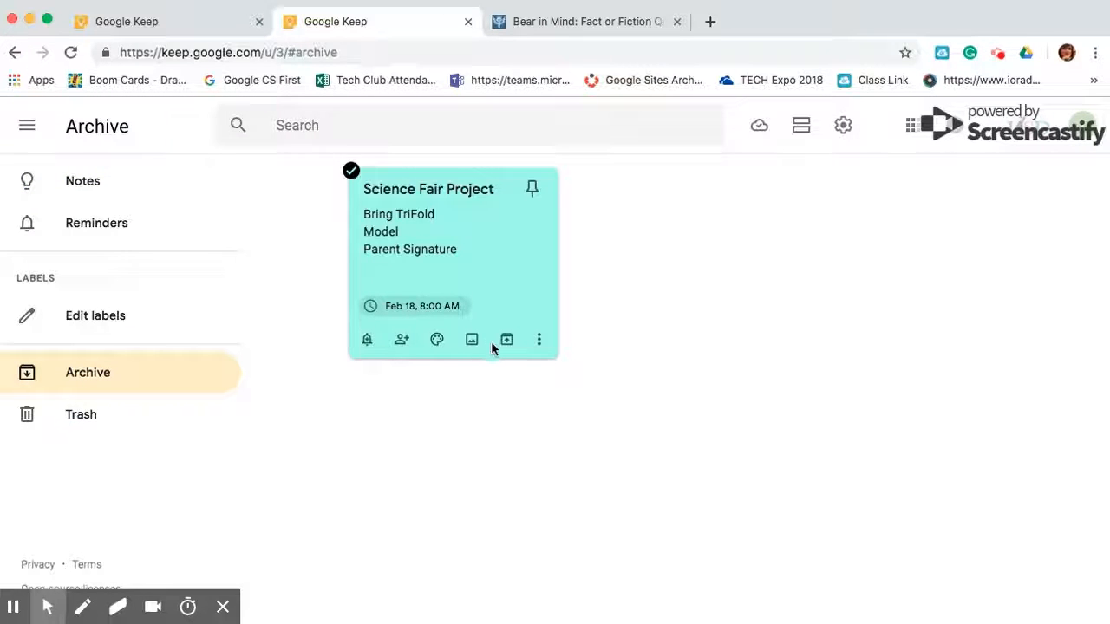
left_click(508, 341)
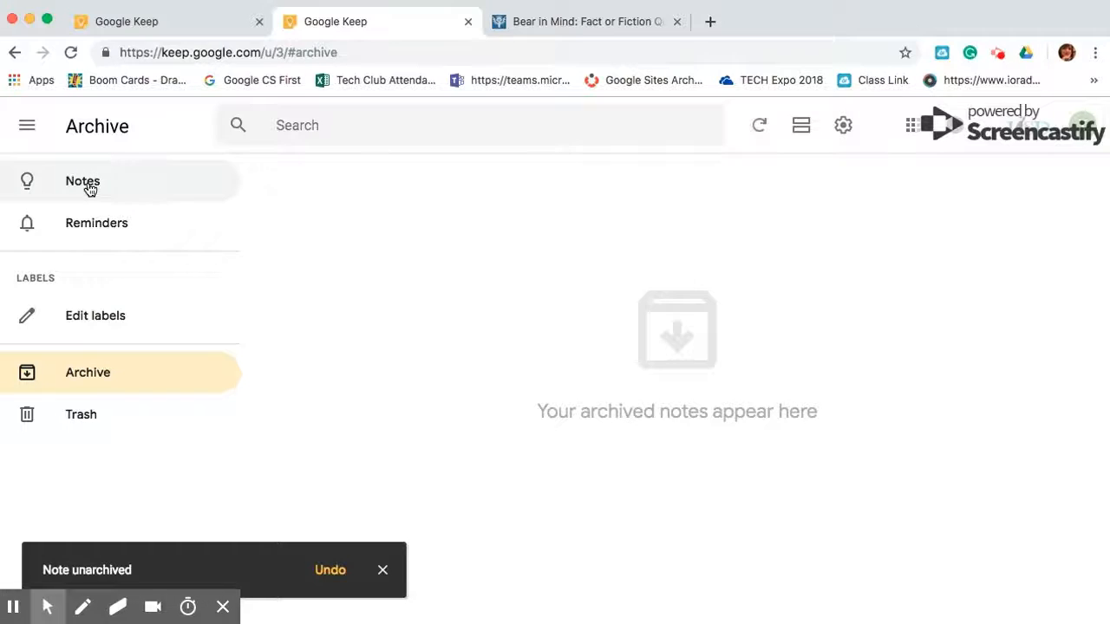
left_click(90, 190)
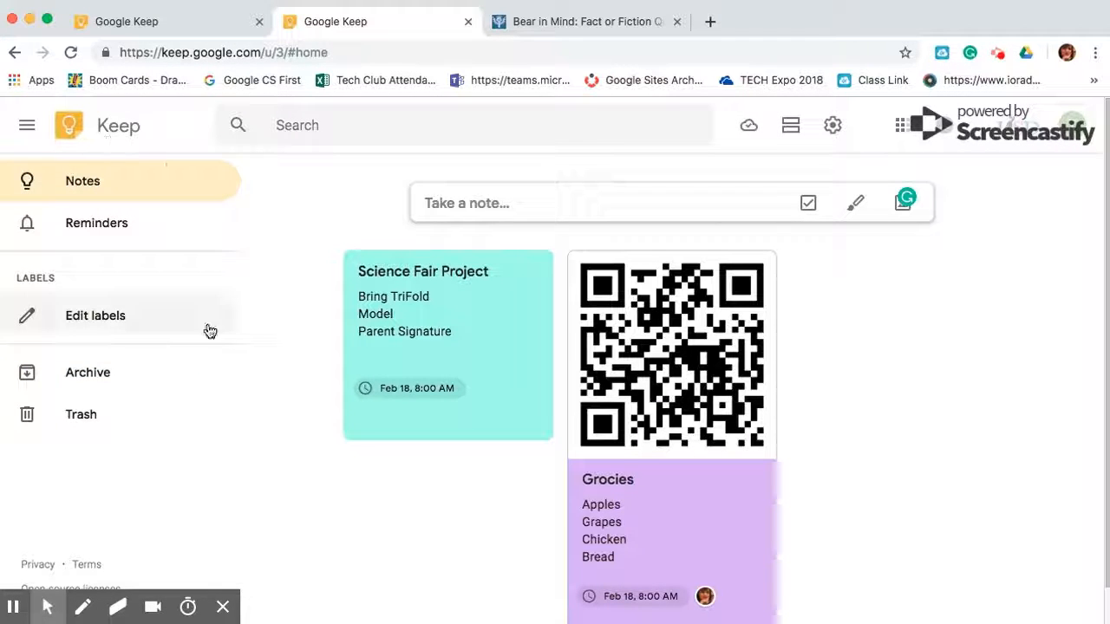
Delete the Science Fair Project note from its More menu and view it in Trash
left_click(93, 185)
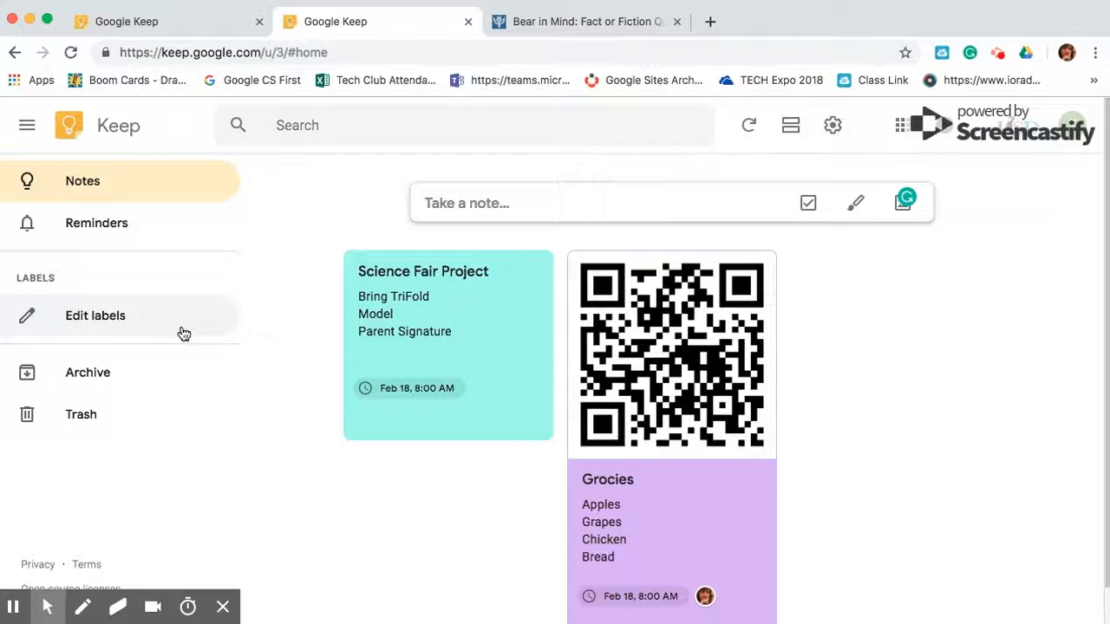
mouse_move(410, 353)
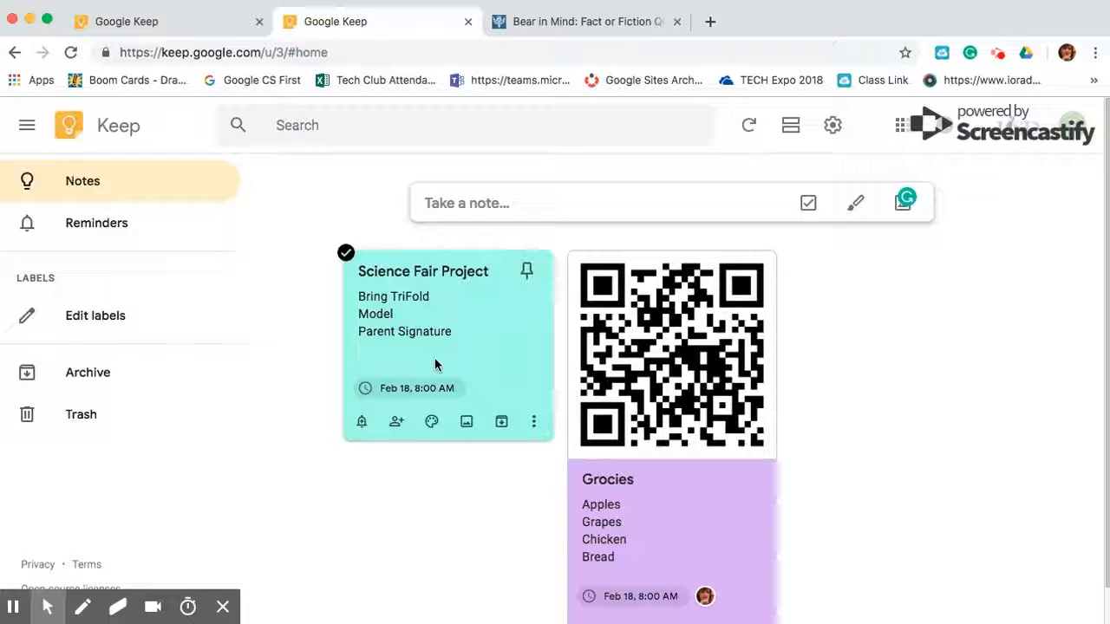
left_click(534, 425)
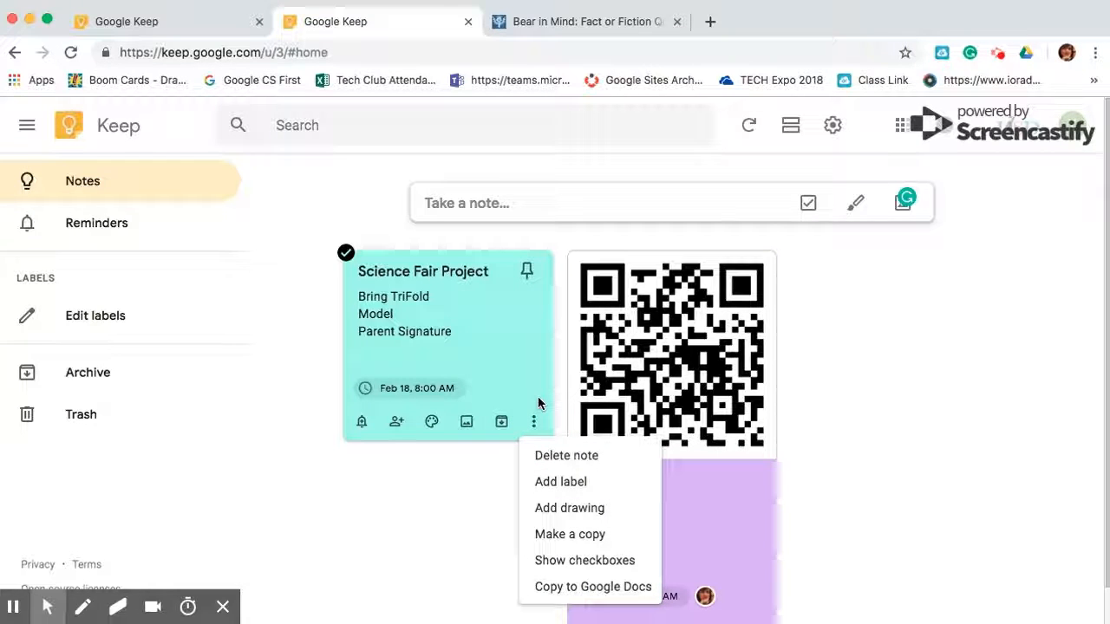
left_click(577, 457)
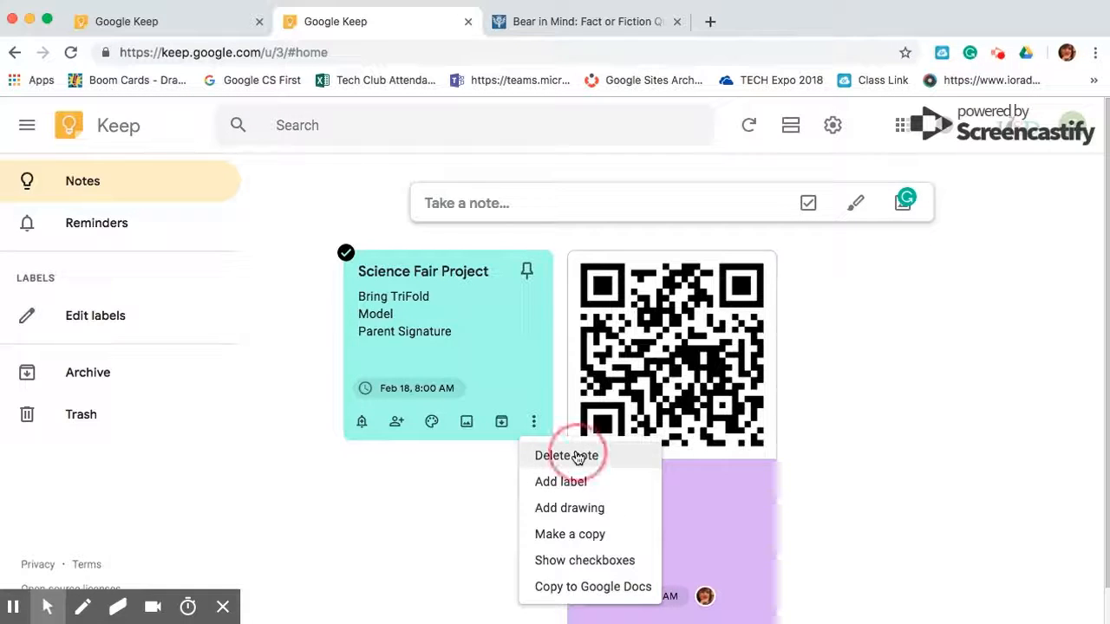
left_click(94, 416)
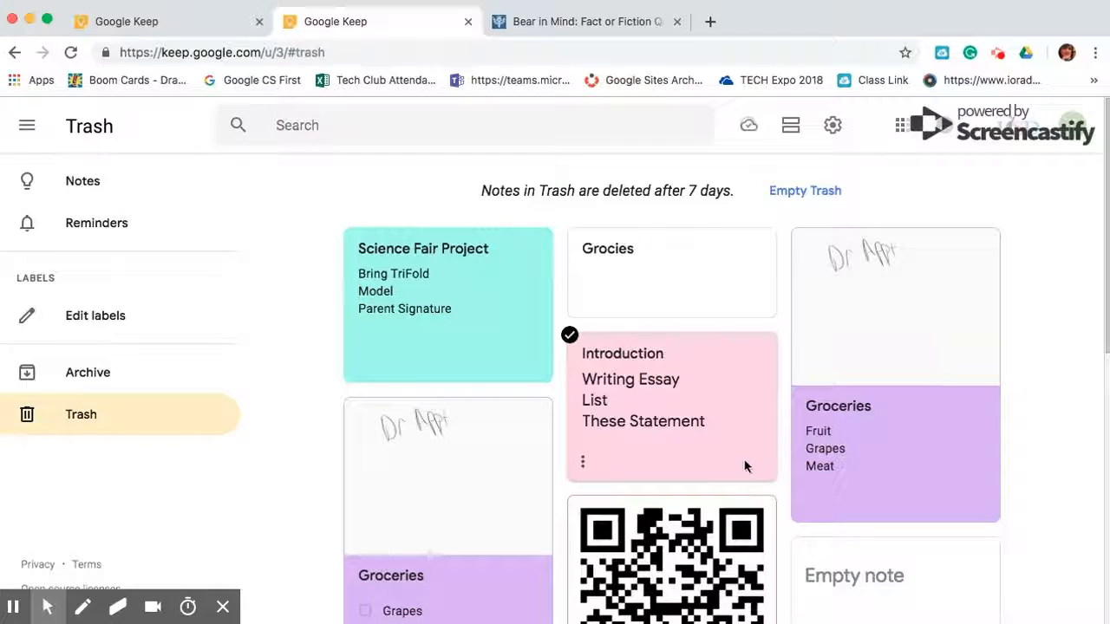
Restore the trashed Introduction note, close it, and go back to the Notes page
left_click(649, 442)
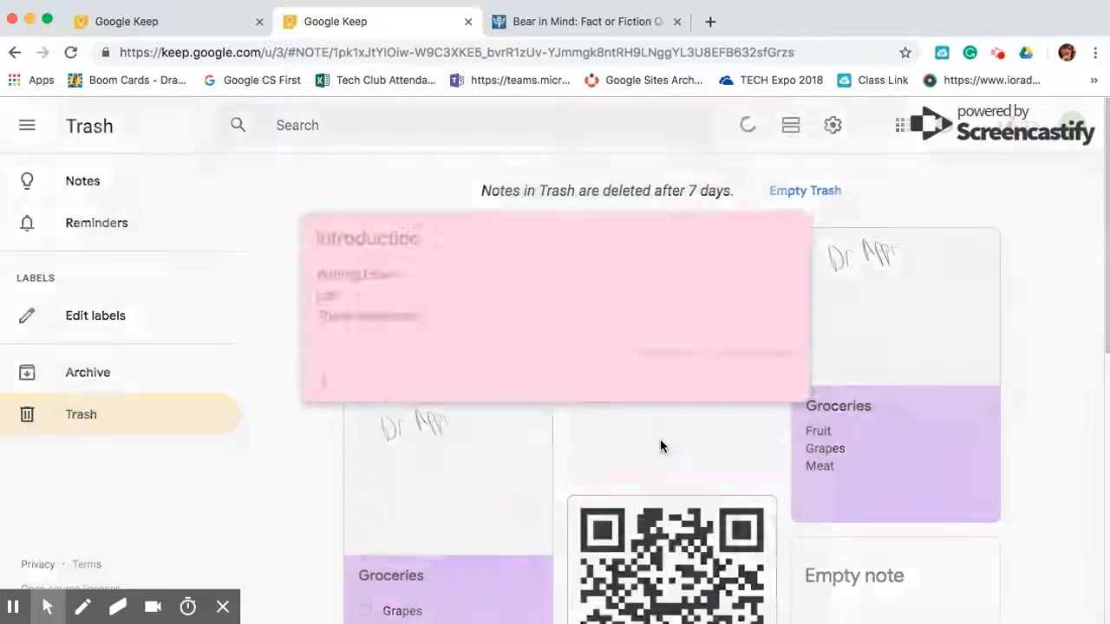
left_click(627, 352)
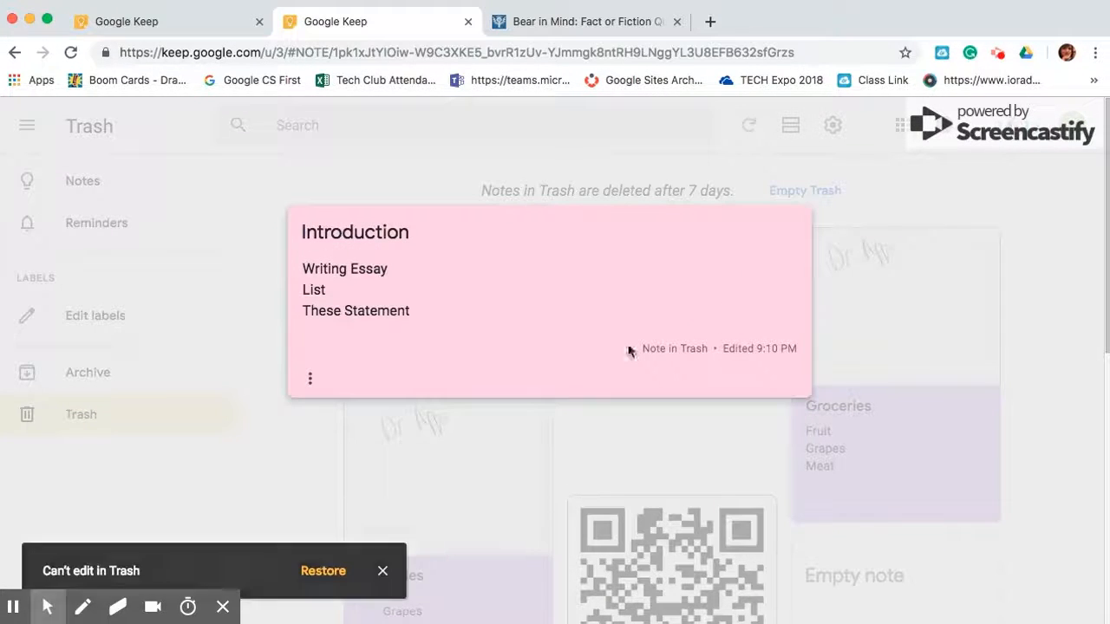
left_click(311, 379)
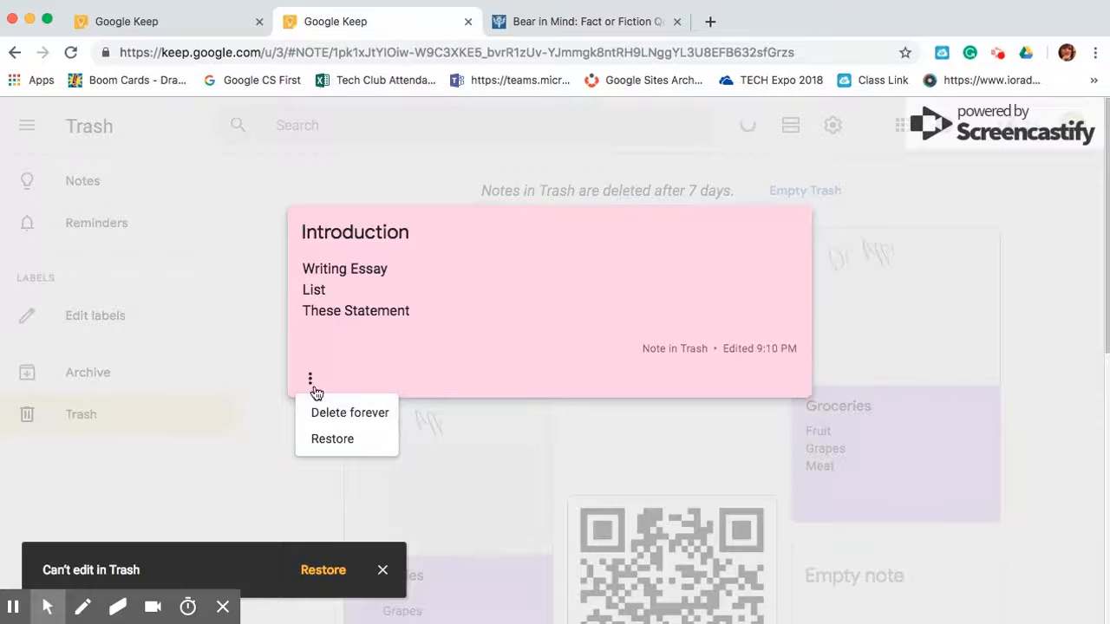
left_click(332, 439)
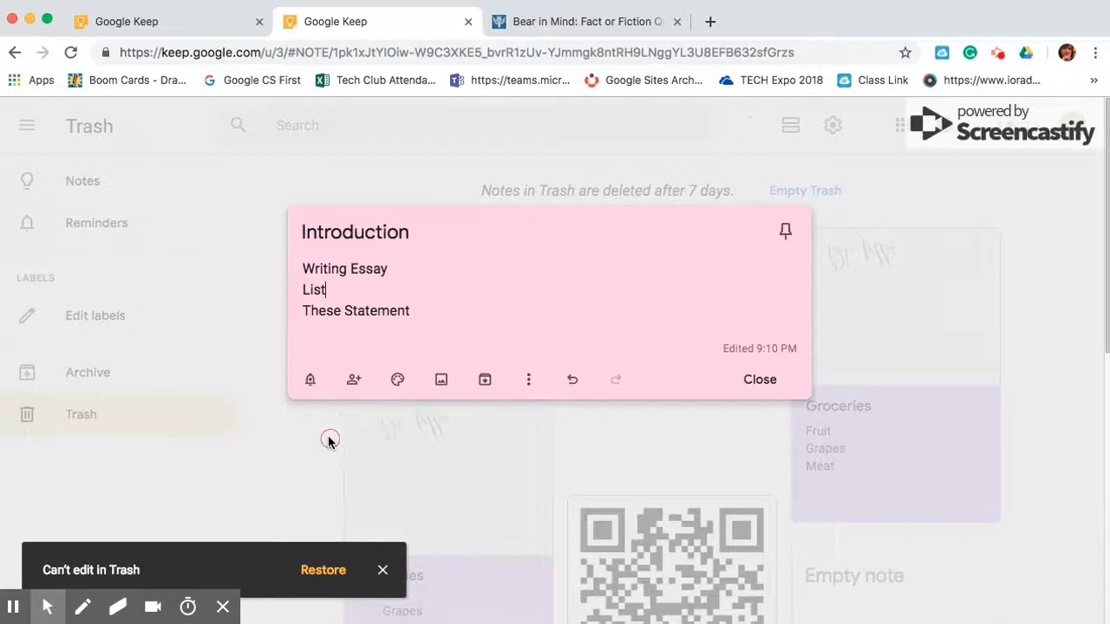
left_click(760, 380)
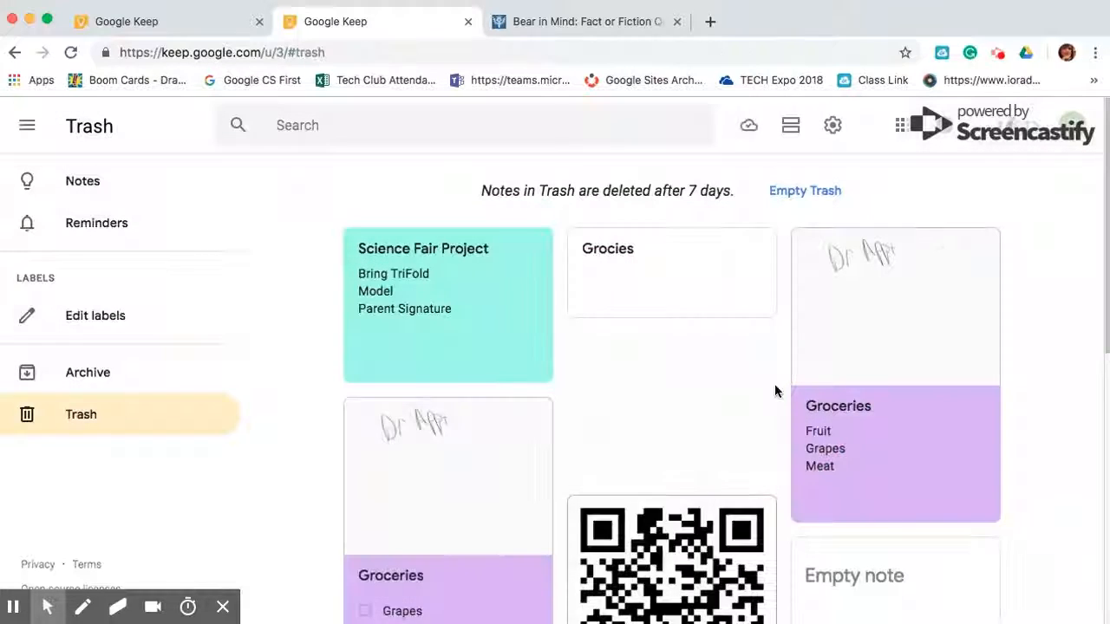
left_click(30, 186)
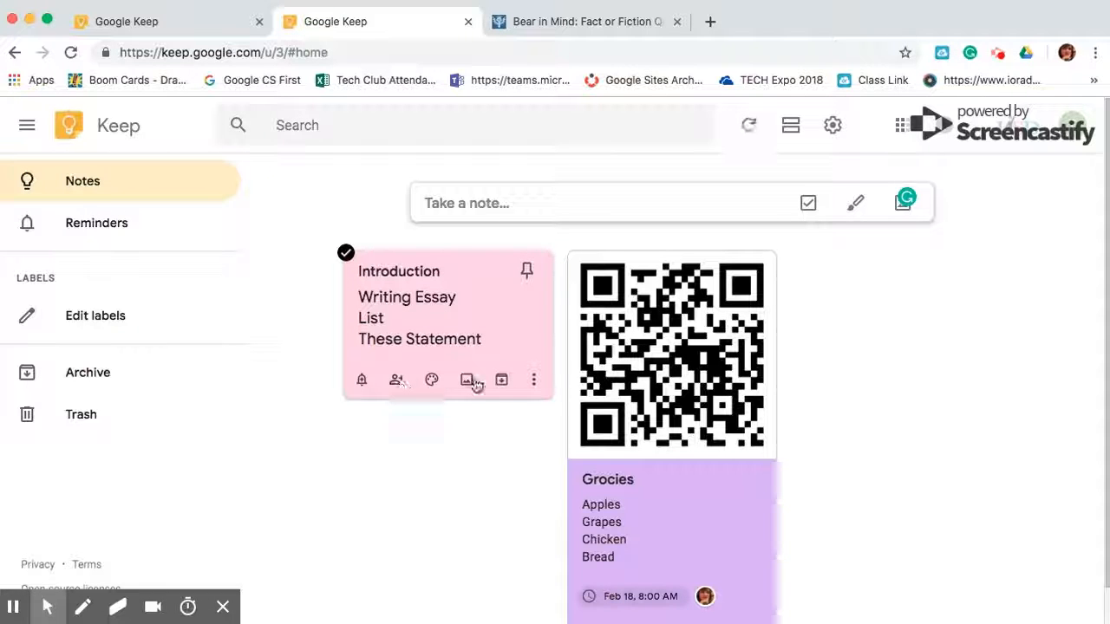
Create a new label named 'Writing' and apply it to the Introduction note
left_click(533, 381)
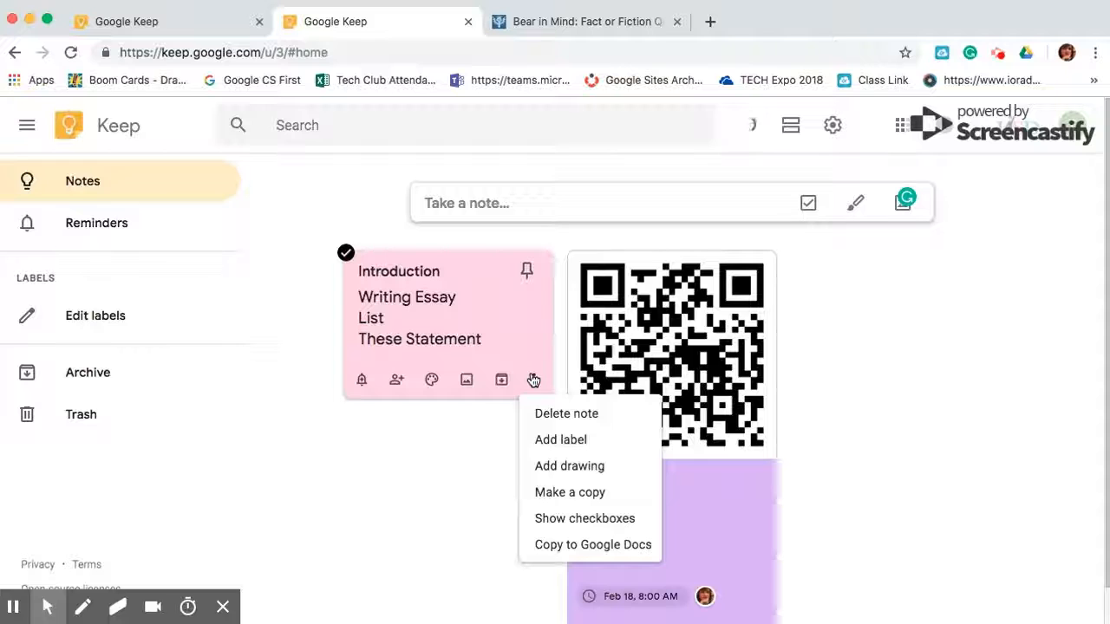
left_click(562, 443)
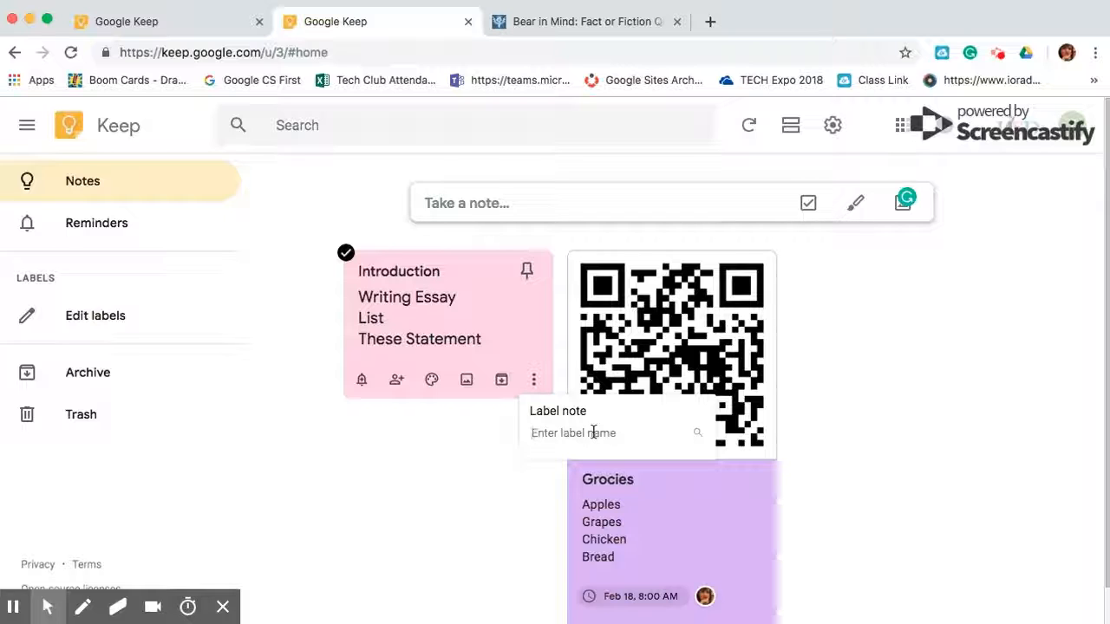
type("Writing")
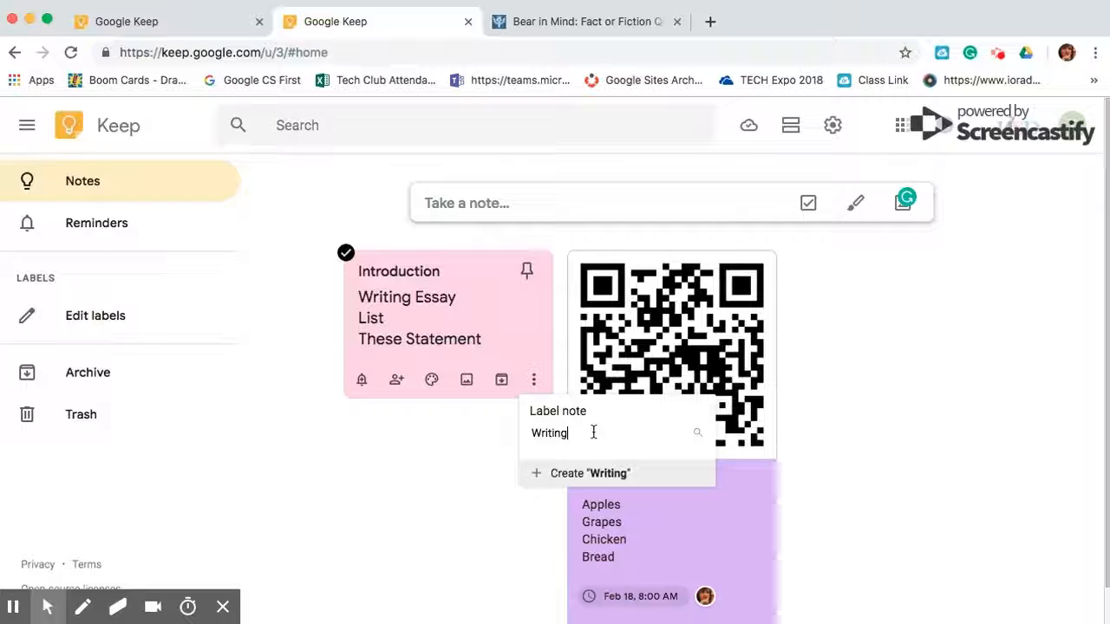
left_click(549, 482)
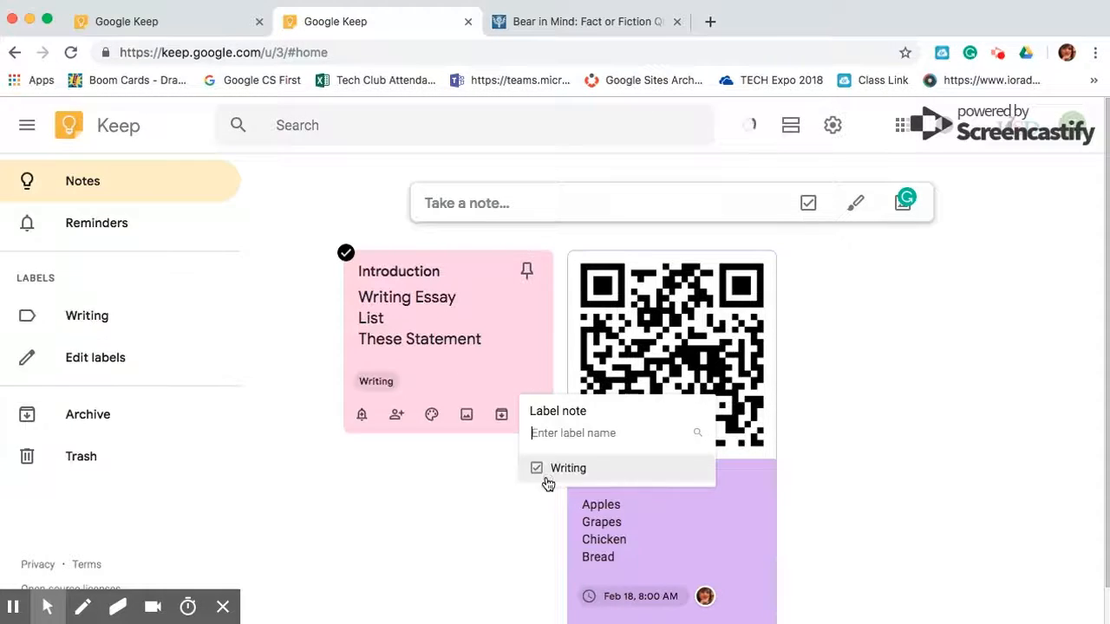
left_click(419, 501)
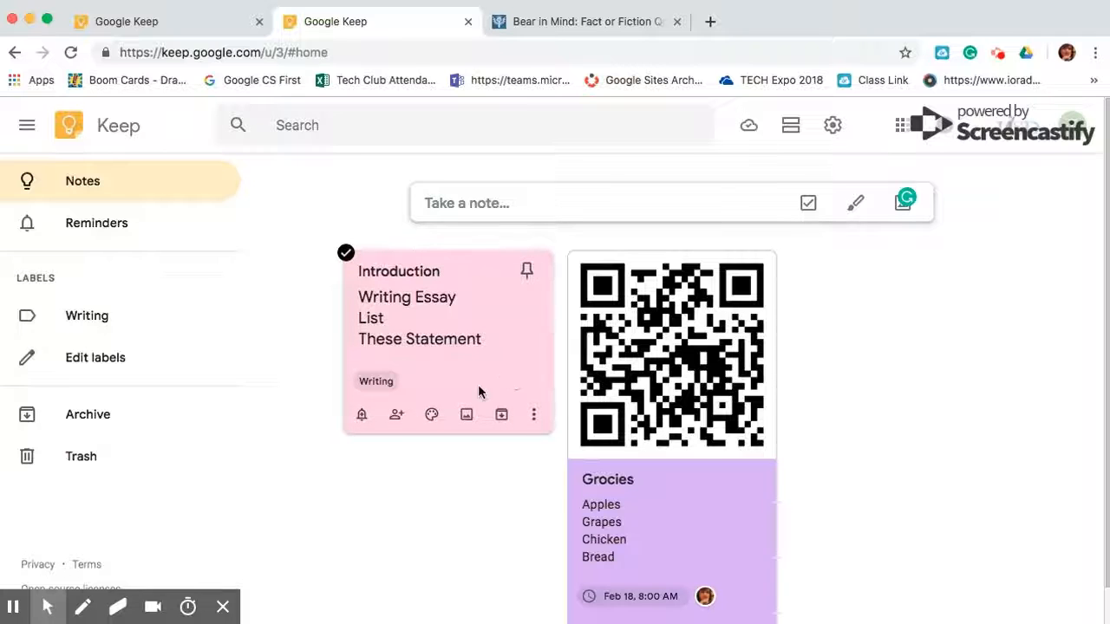
Create and apply a second new label to the Introduction note, then filter notes by Writing
left_click(534, 416)
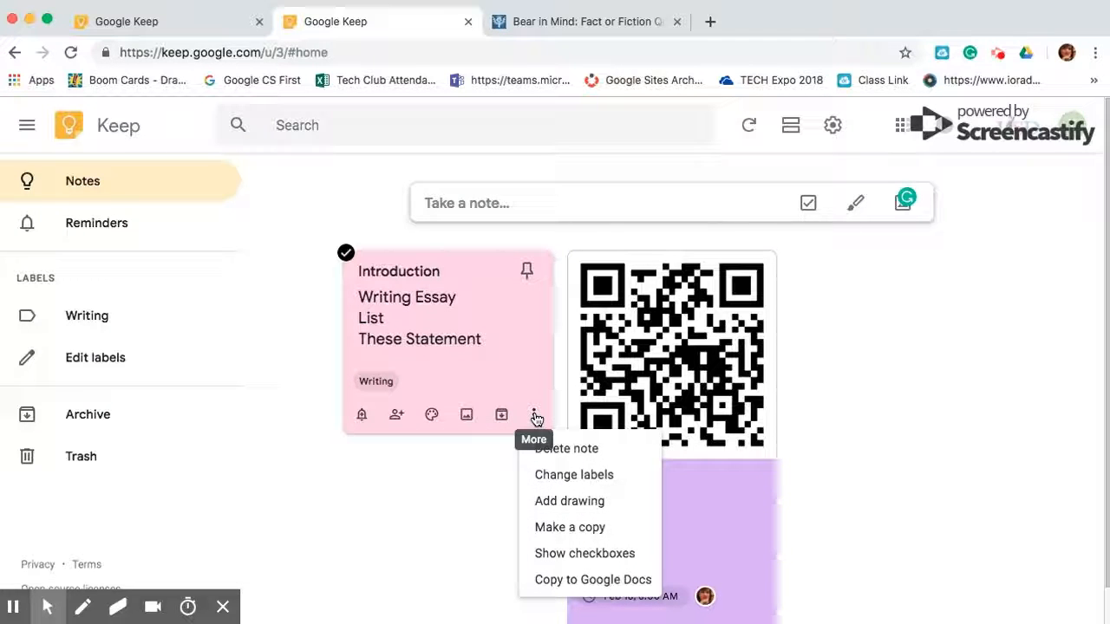
left_click(546, 474)
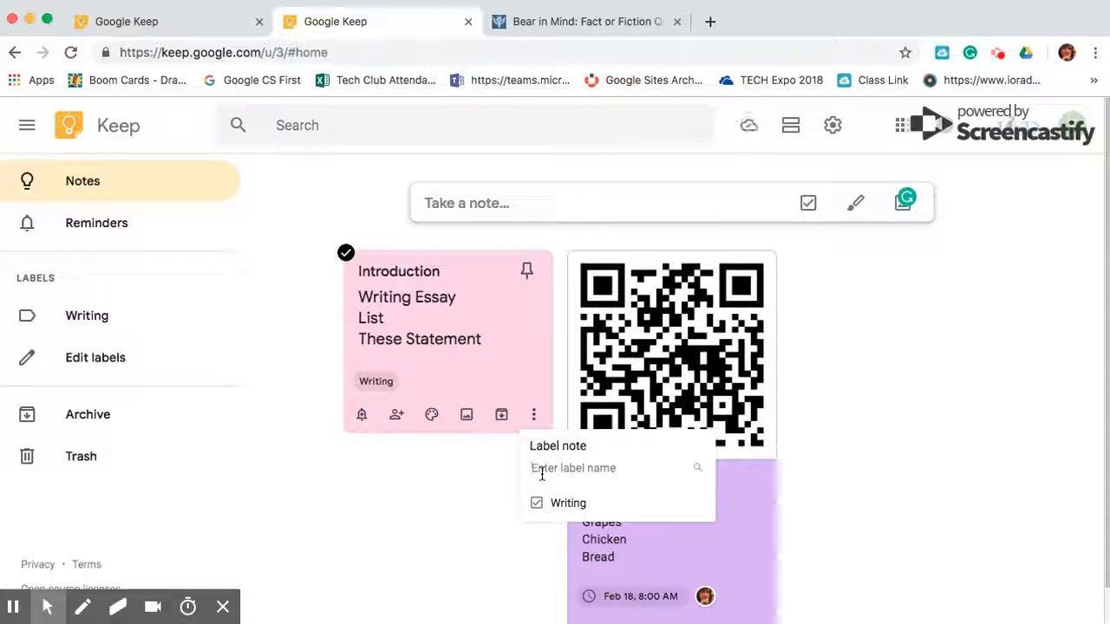
type("Mike")
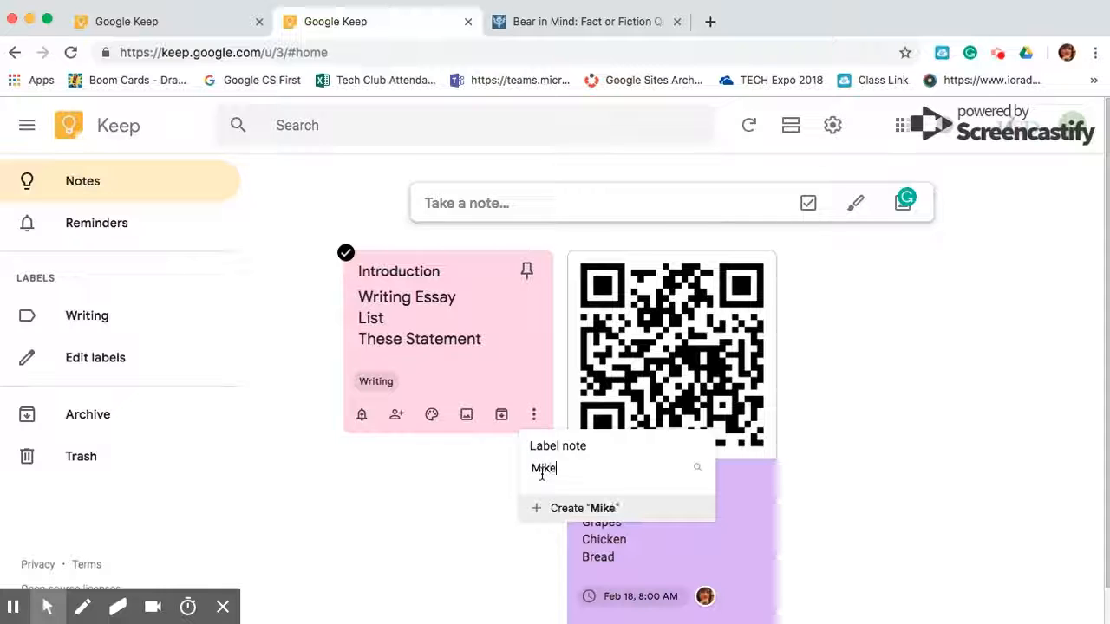
left_click(541, 509)
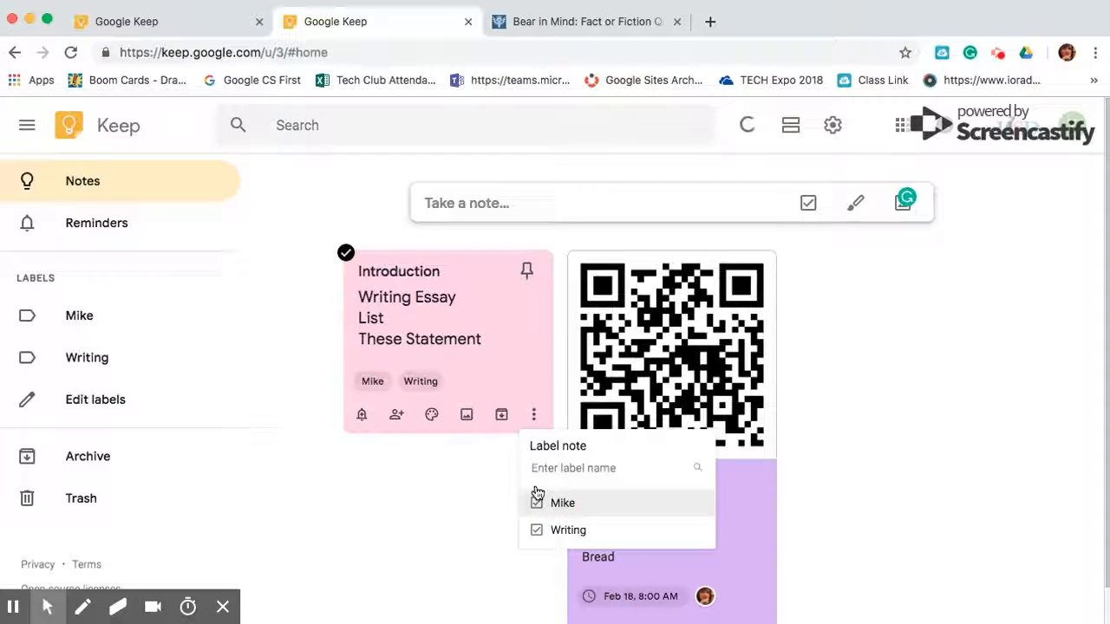
left_click(414, 383)
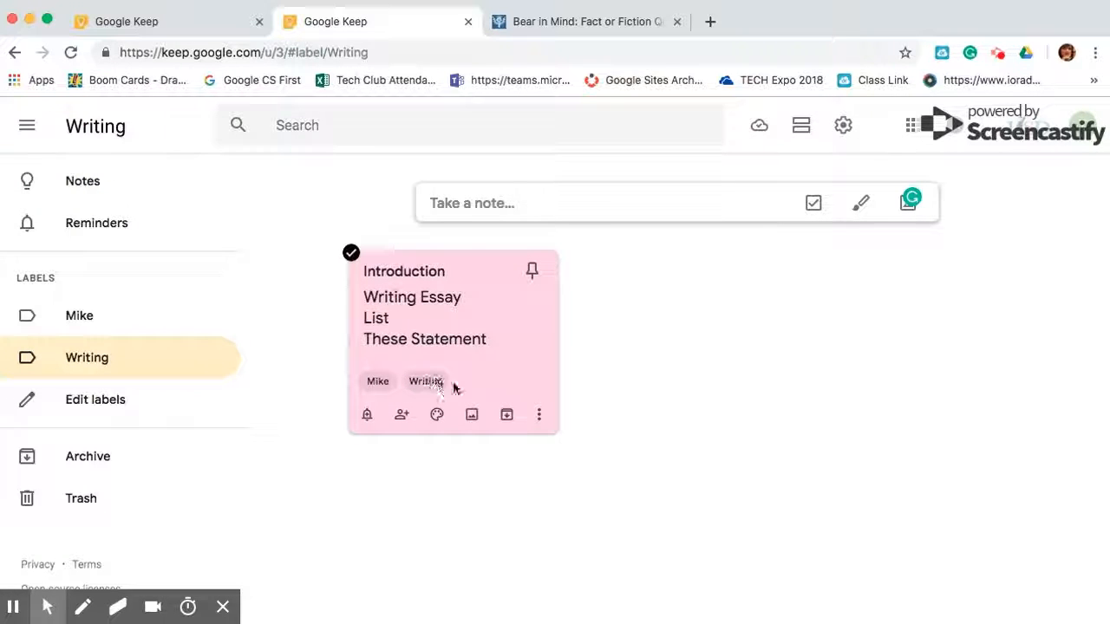
left_click(539, 419)
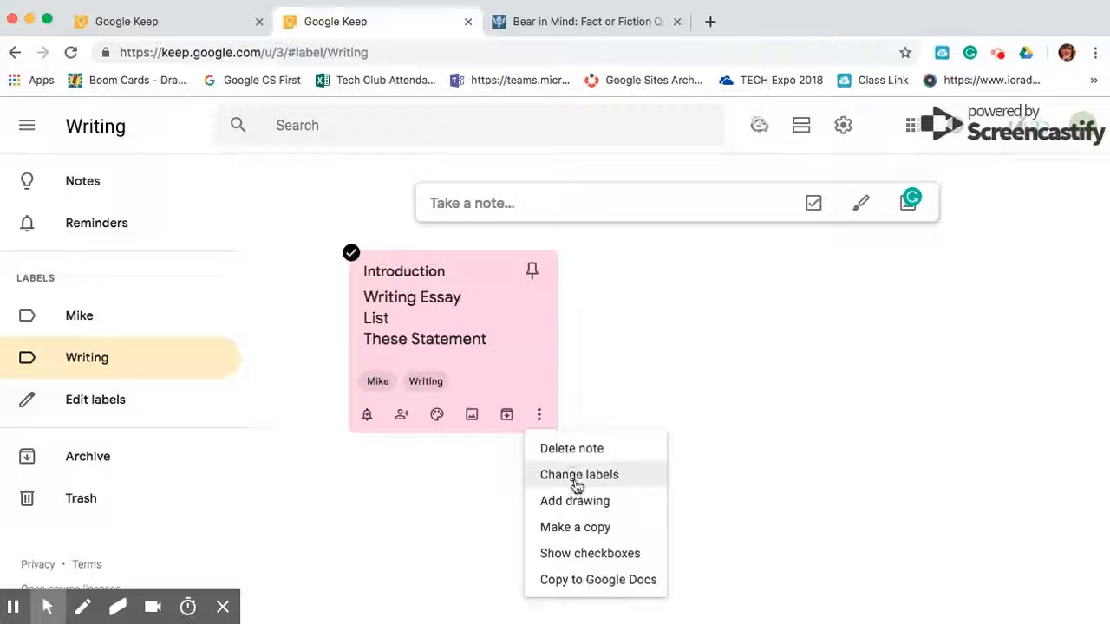
Sketch a rocket with body, crossbar, nose and trailing lines in a new drawing on the Introduction note
left_click(580, 505)
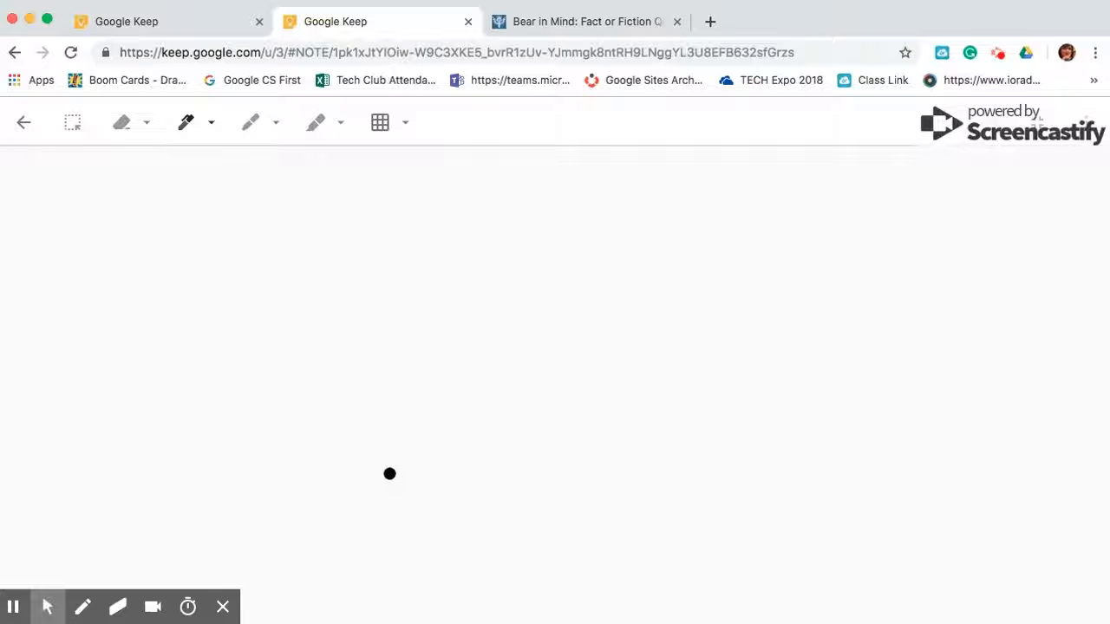
mouse_move(373, 439)
left_mouse_down()
mouse_move(391, 196)
mouse_move(463, 389)
mouse_move(552, 434)
left_mouse_up()
left_click_drag(391, 329, 433, 322)
mouse_move(390, 208)
left_mouse_down()
mouse_move(404, 208)
mouse_move(407, 168)
mouse_move(388, 208)
left_mouse_up()
mouse_move(406, 375)
left_mouse_down()
mouse_move(418, 458)
mouse_move(424, 399)
mouse_move(439, 465)
left_mouse_up()
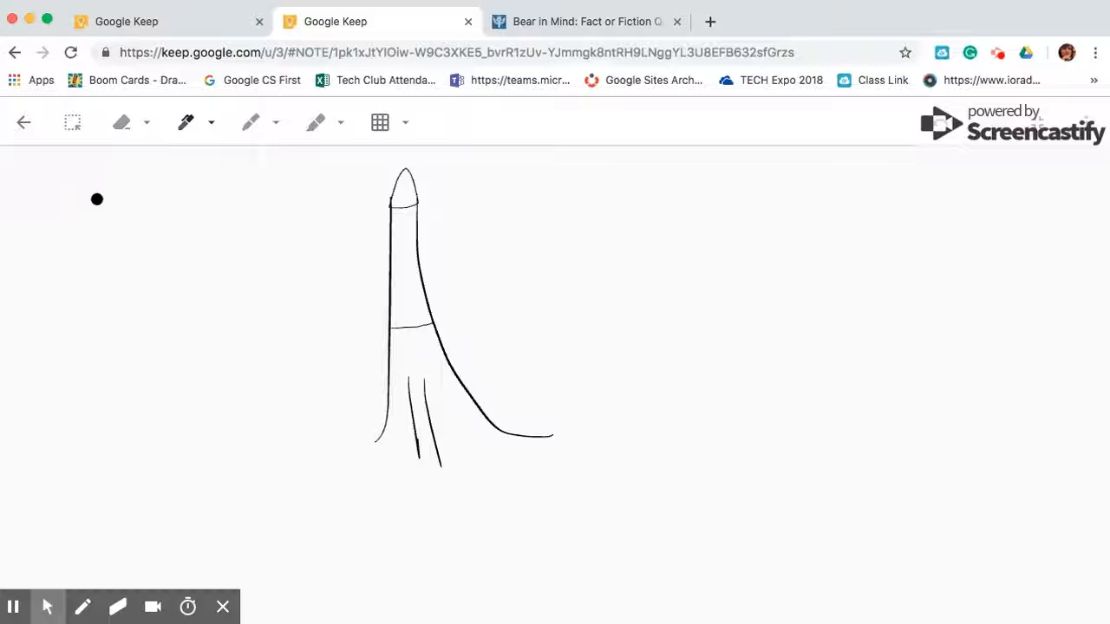
left_click(23, 124)
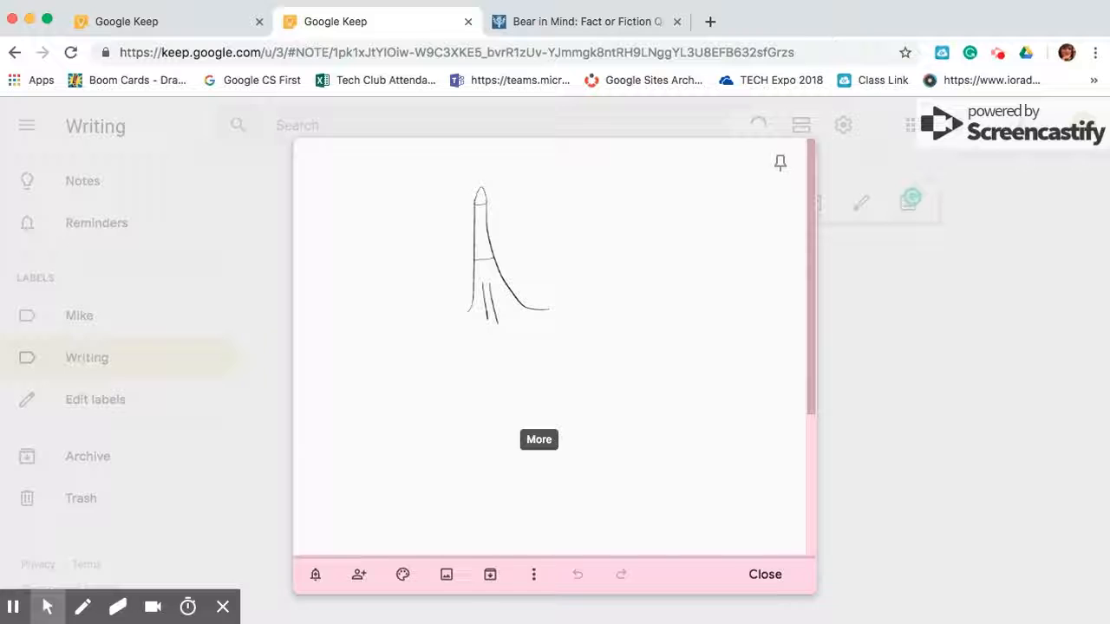
Close the sketch note, return to the notes list and duplicate the Introduction note
left_click(767, 572)
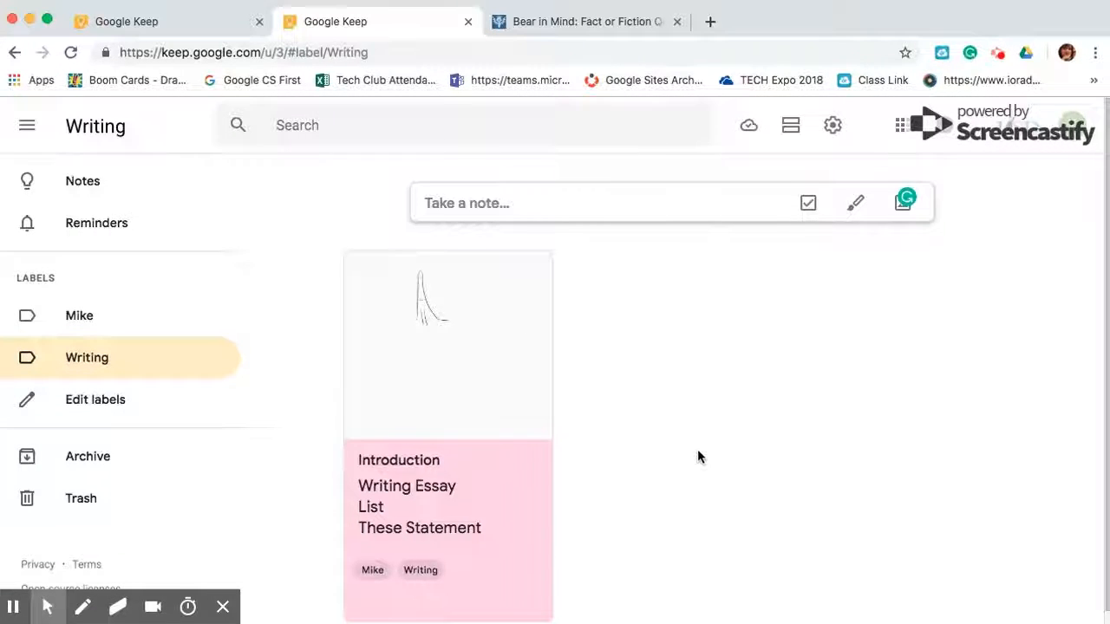
scroll(698, 453, "down", 1)
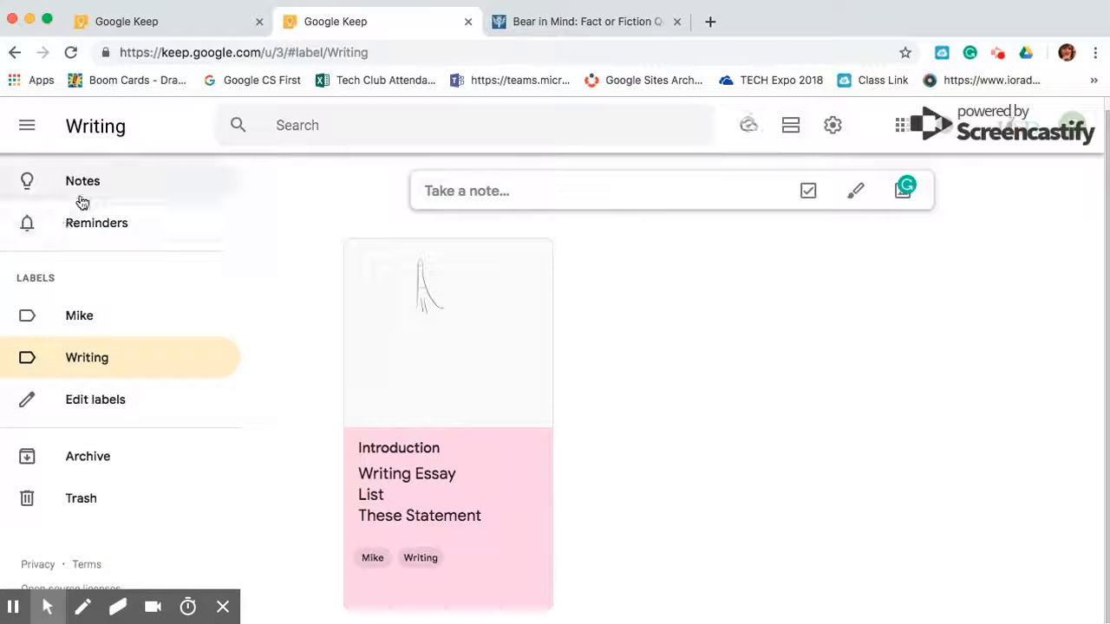
left_click(91, 189)
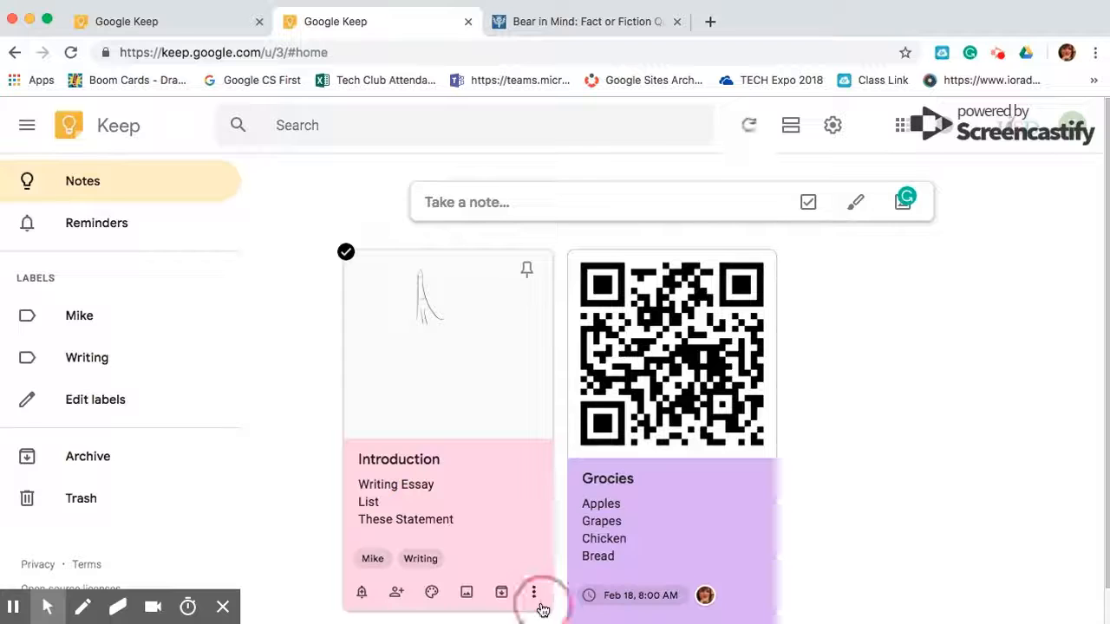
left_click(534, 595)
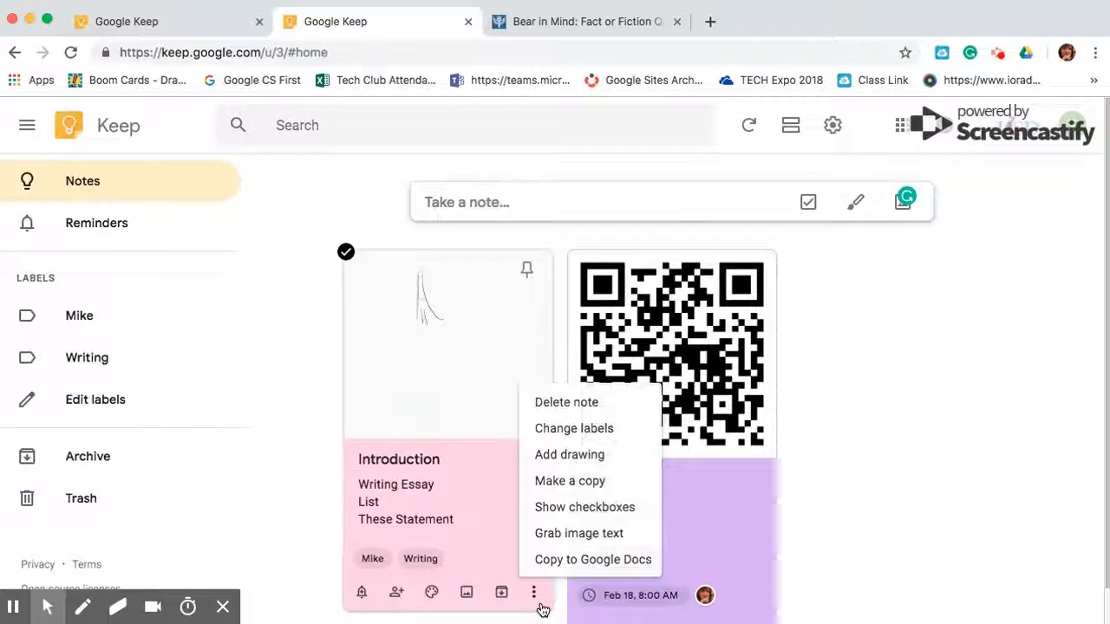
left_click(586, 478)
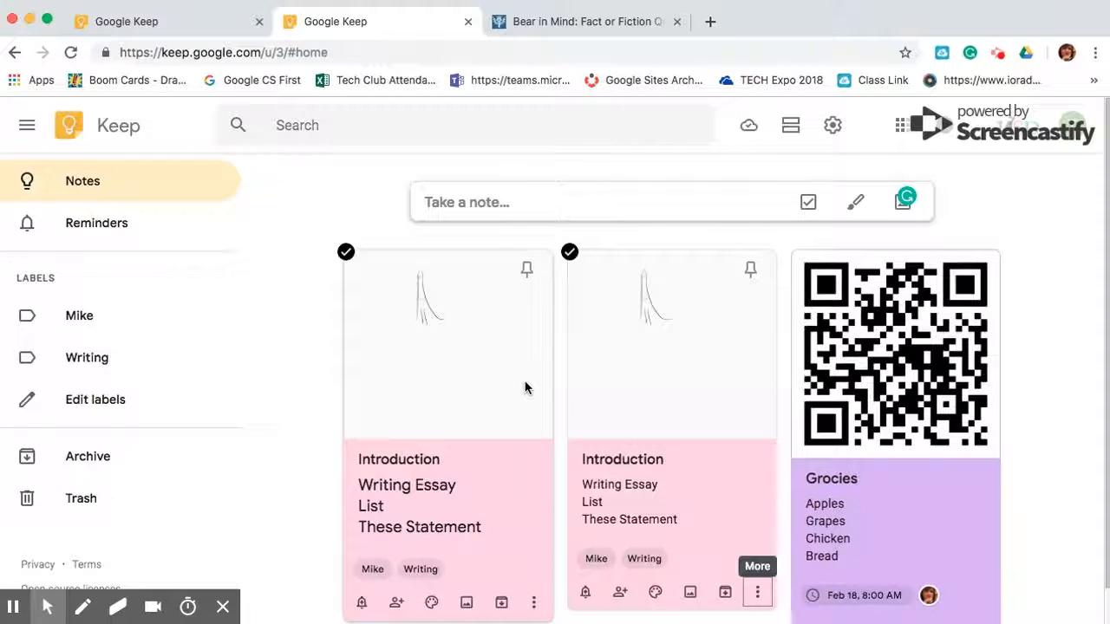
Trash the unwanted Introduction copy and turn the remaining note's lines into checkboxes
scroll(526, 387, "down", 1)
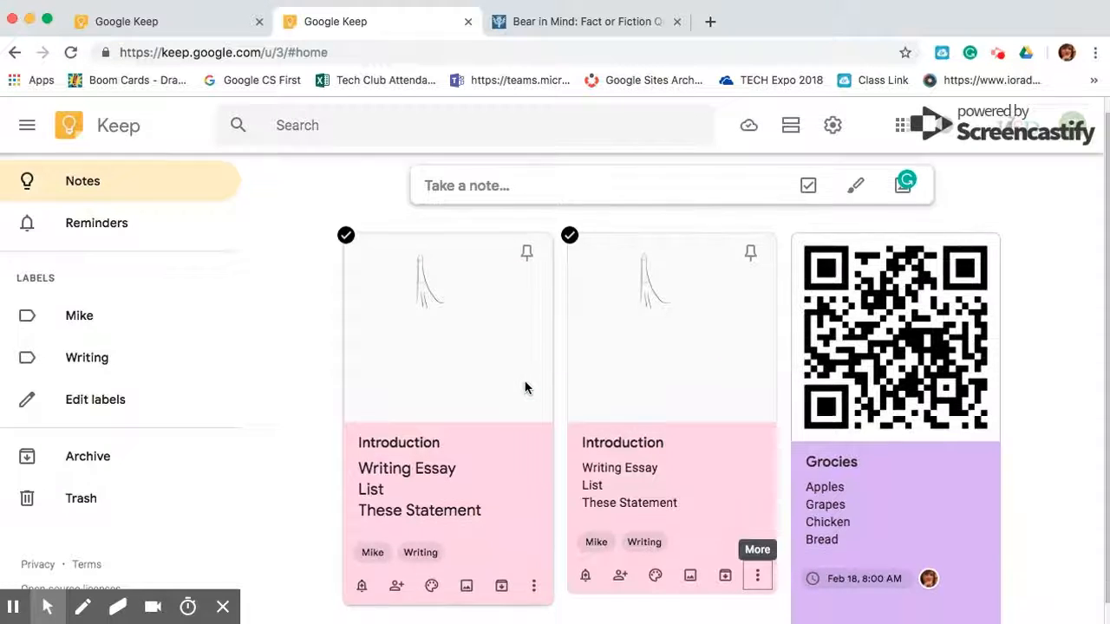
left_click(534, 586)
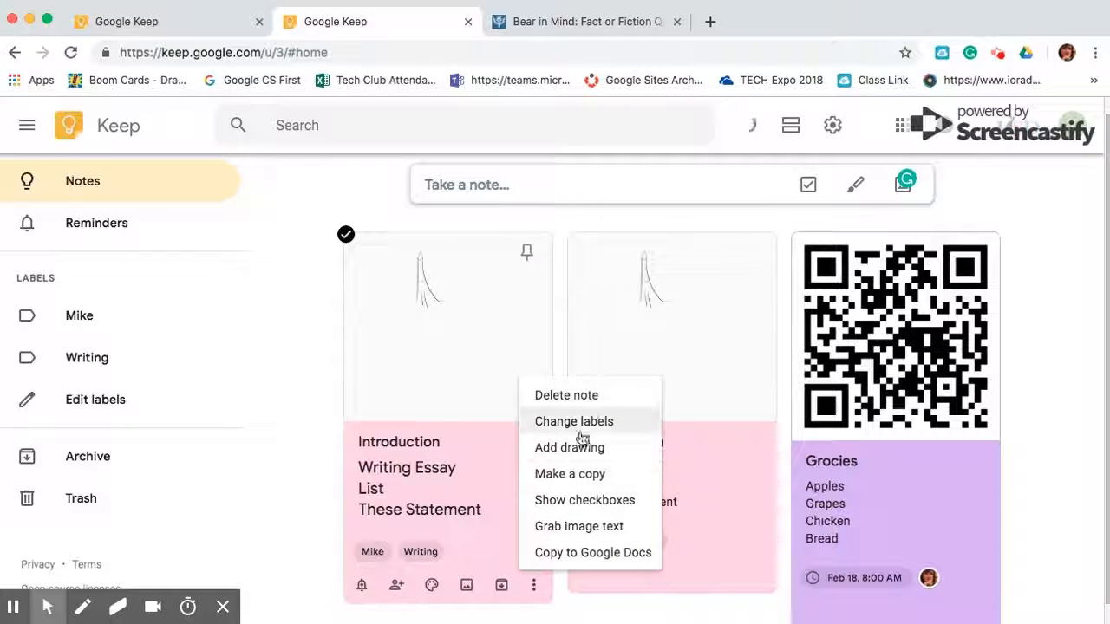
left_click(593, 397)
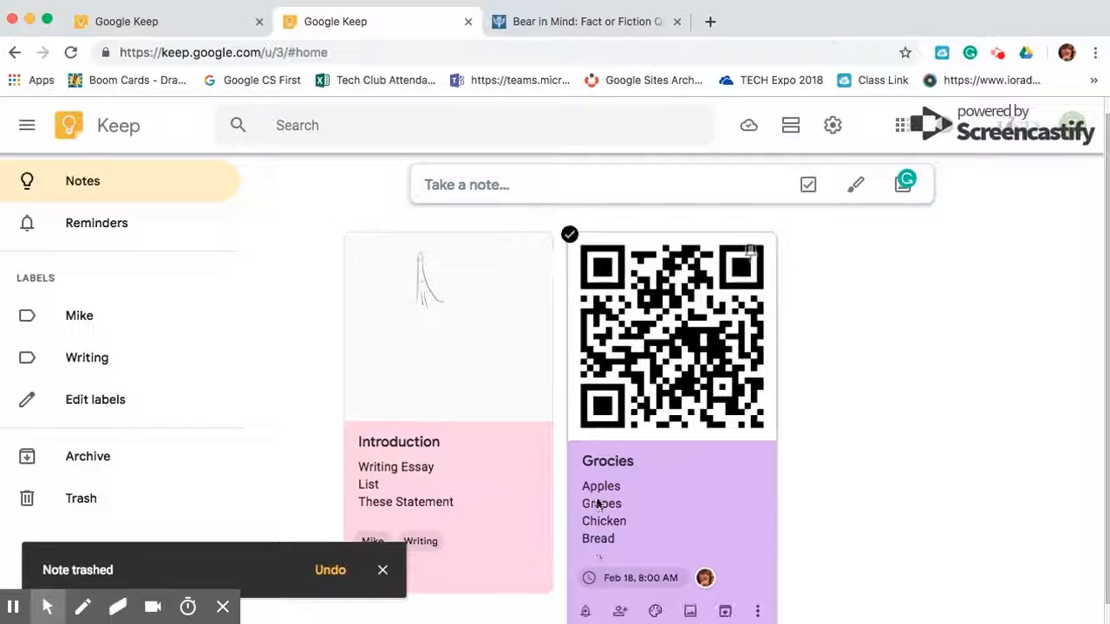
left_click(534, 586)
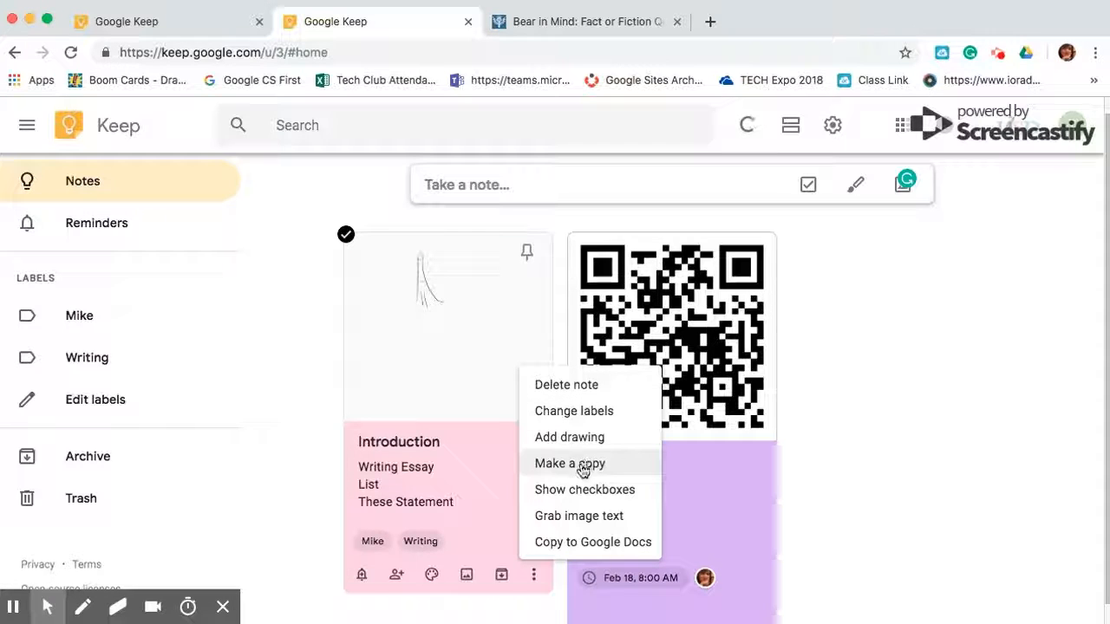
left_click(585, 490)
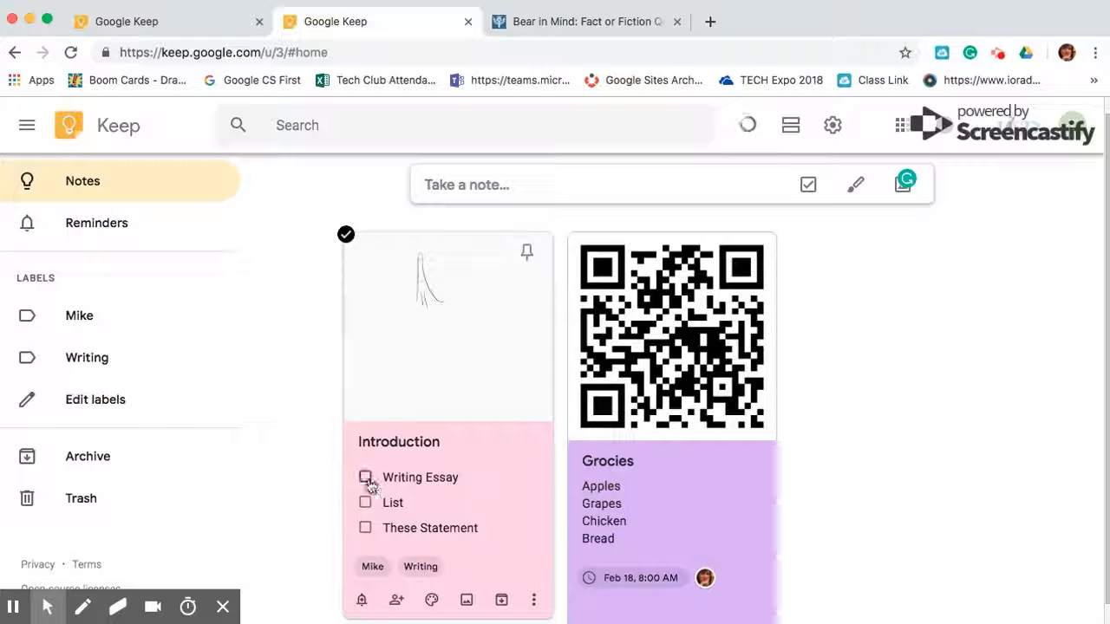
Tick Writing Essay and These Statement, hide checkboxes keeping all items, then copy the note to Google Docs
left_click(365, 478)
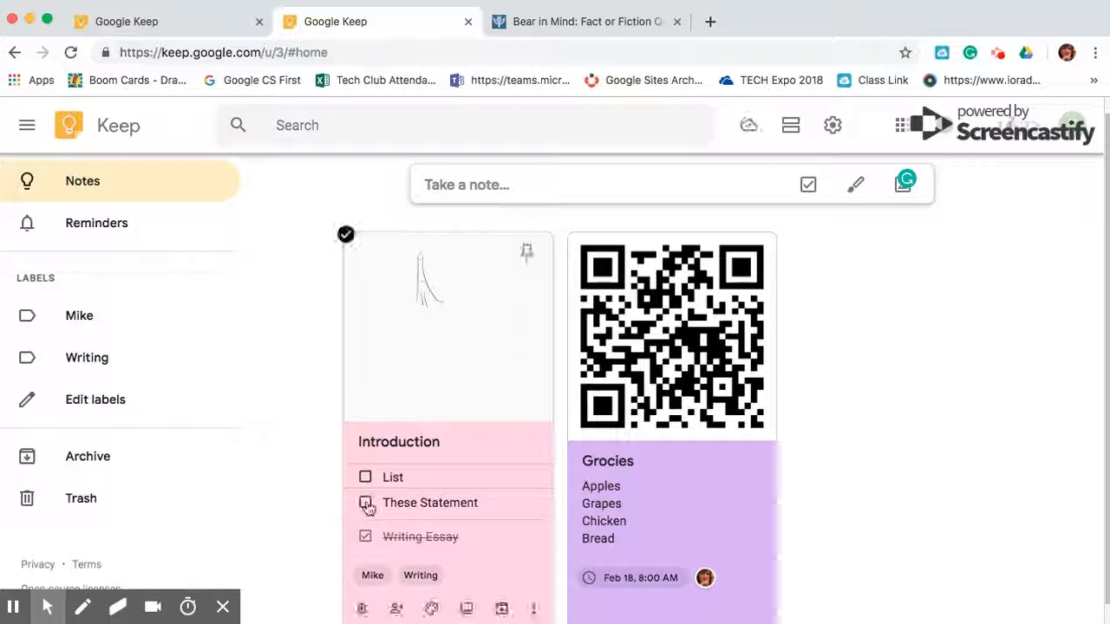
left_click(366, 505)
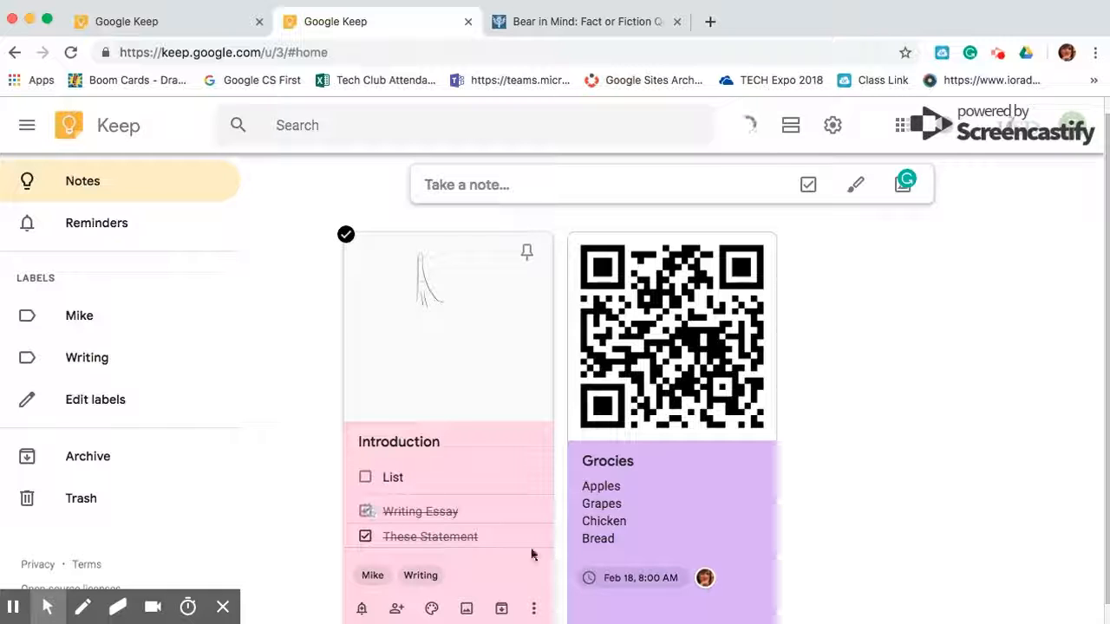
left_click(535, 613)
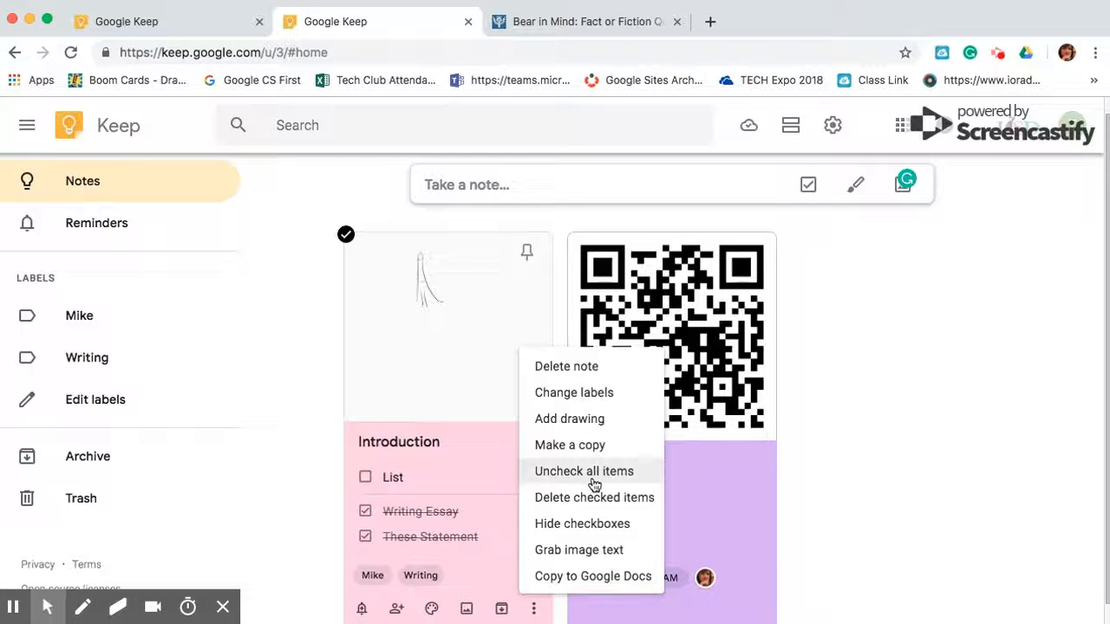
left_click(596, 524)
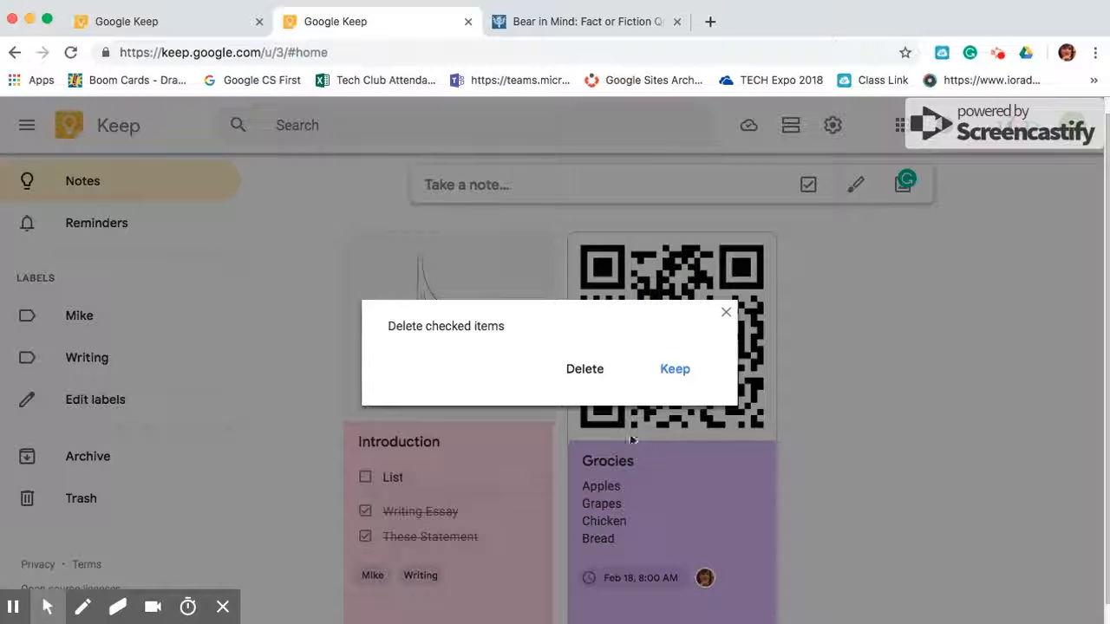
left_click(685, 373)
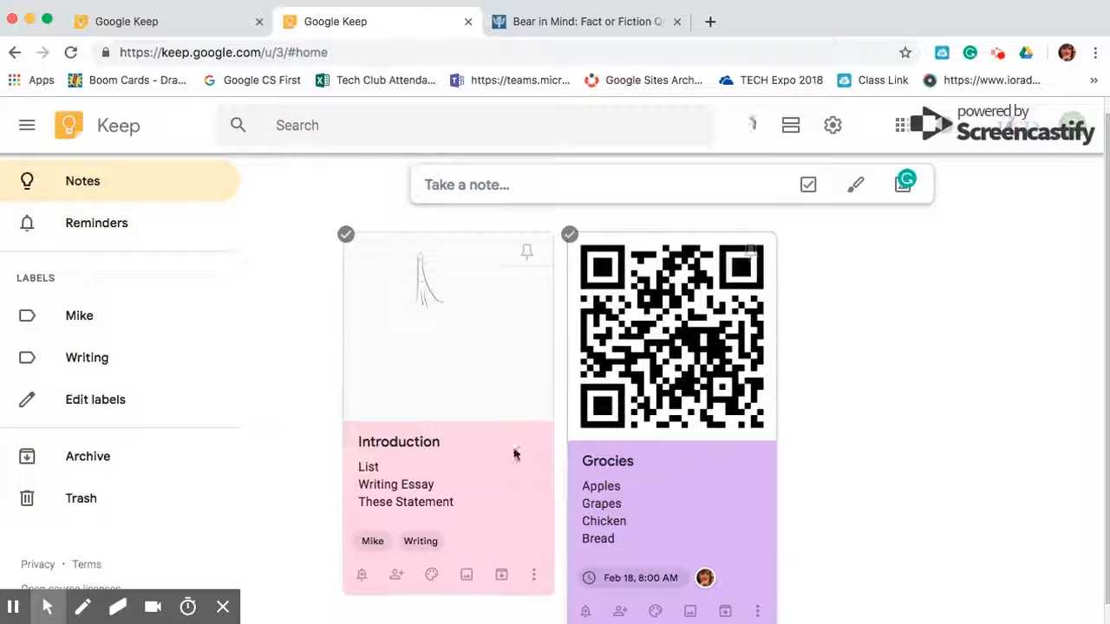
left_click(536, 575)
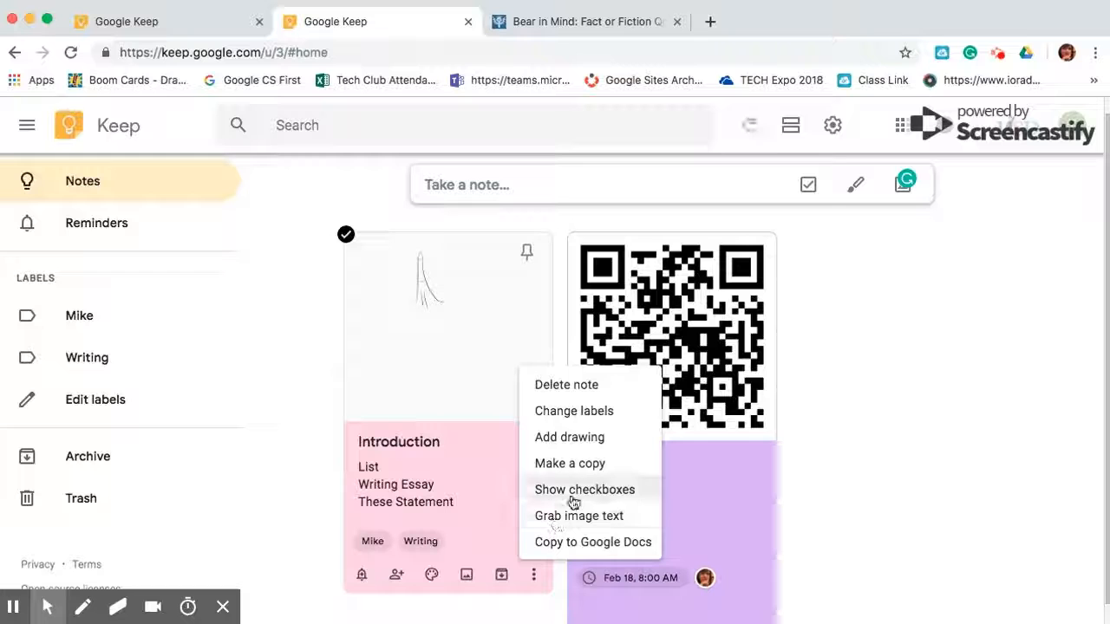
left_click(599, 545)
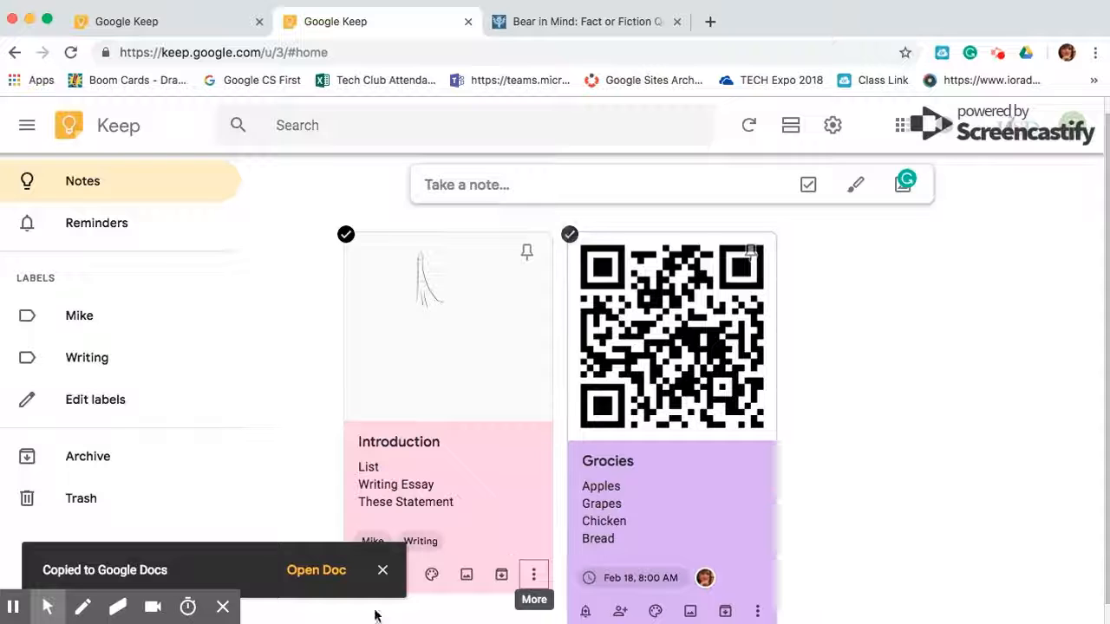
Open the newly created Introduction Google Doc from the confirmation snackbar
left_click(303, 571)
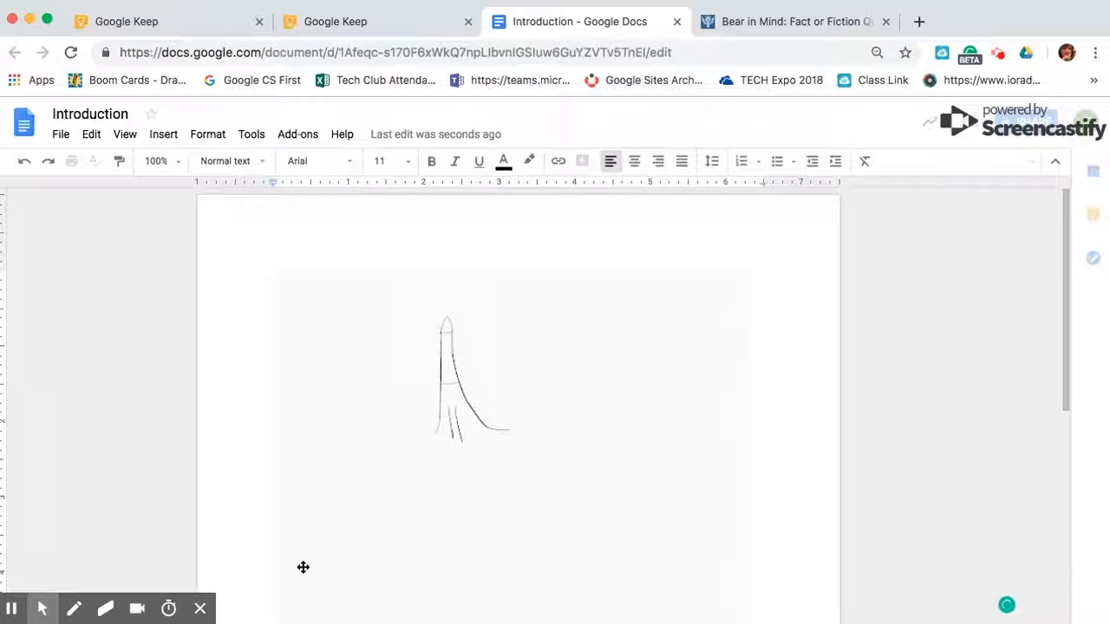
Insert the Grocies note from the Keep side panel below the Introduction text
scroll(302, 567, "down", 5)
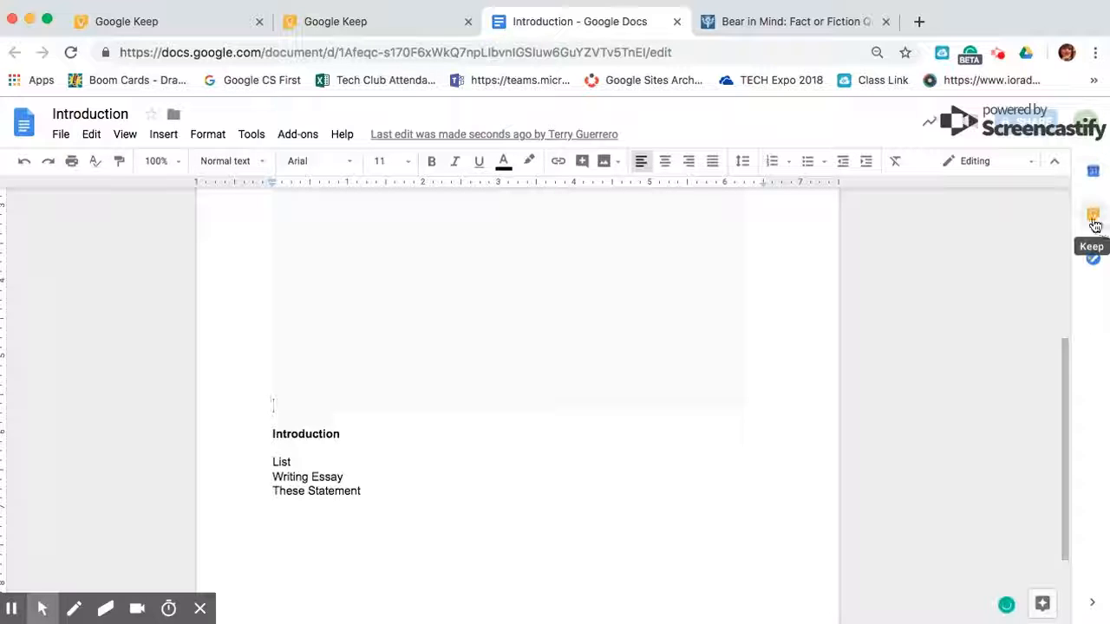
left_click(1092, 217)
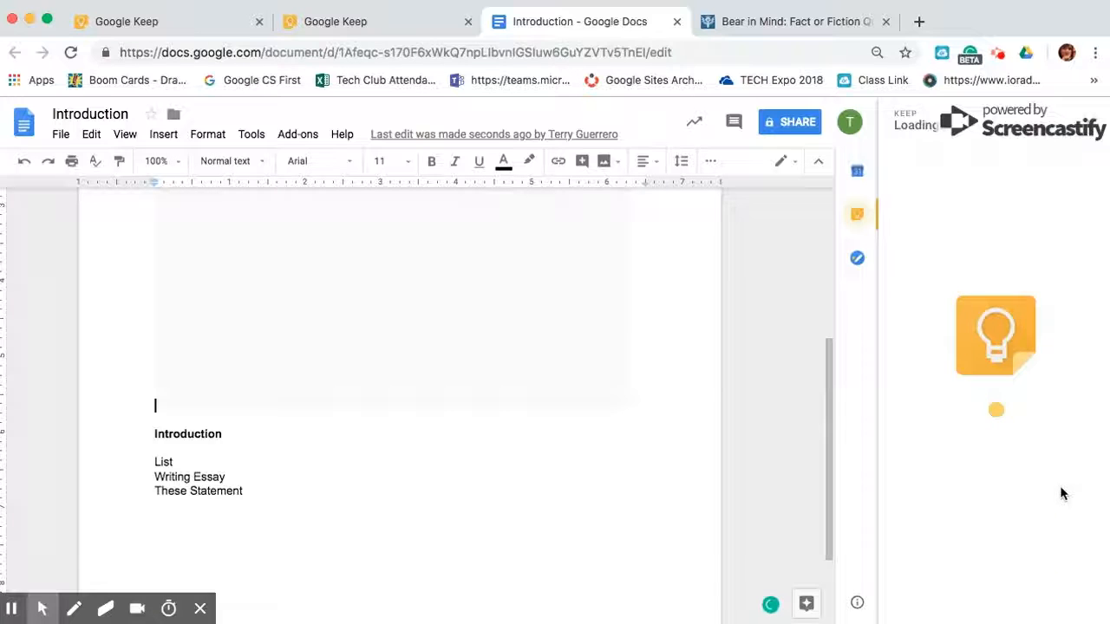
scroll(1060, 432, "down", 2)
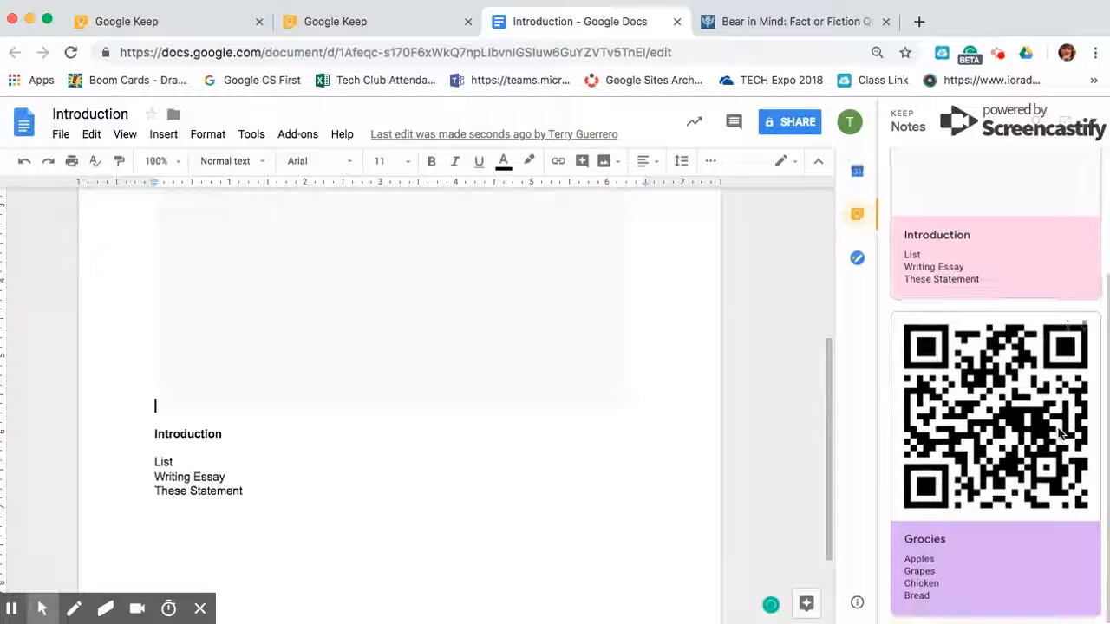
left_click_drag(1059, 432, 518, 360)
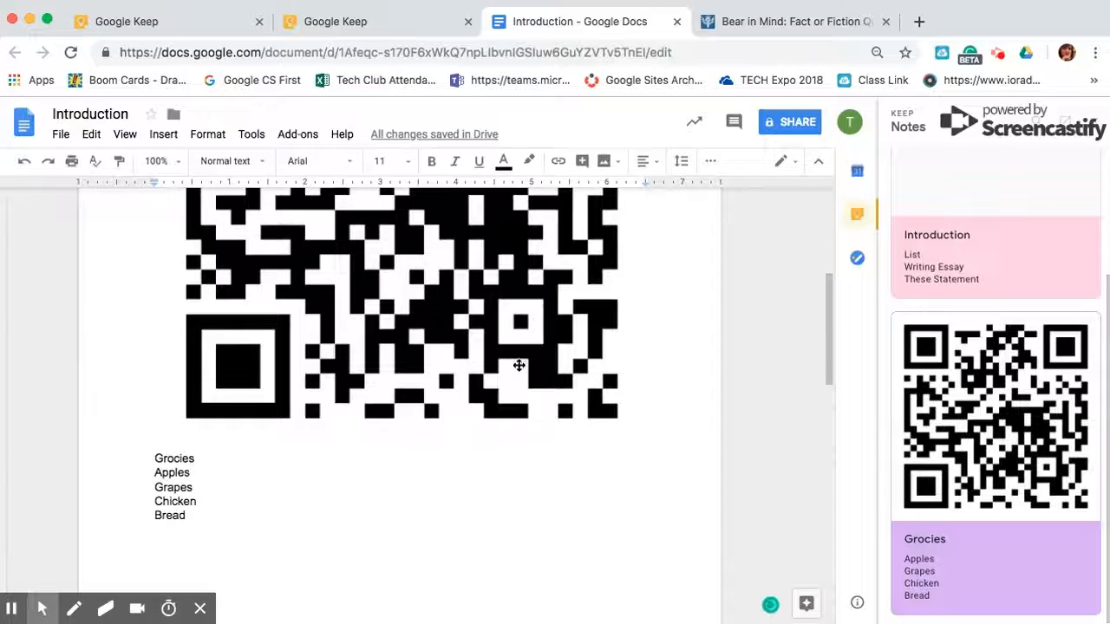
Shrink the Grocies QR code image, then return to the Keep notes
left_click(518, 365)
left_click_drag(649, 448, 530, 320)
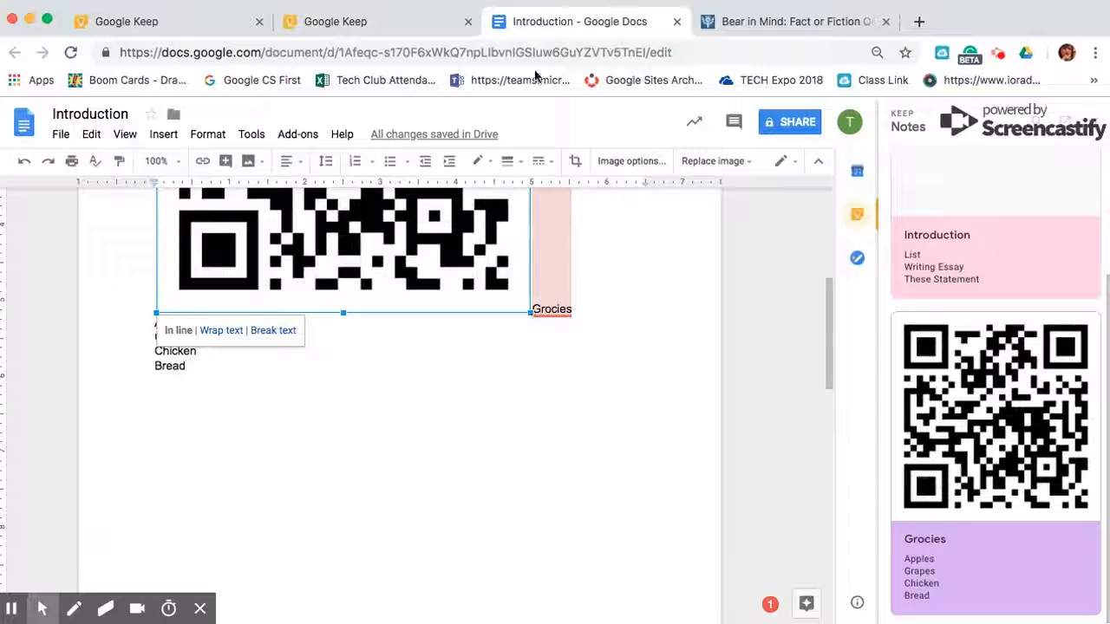
left_click(354, 22)
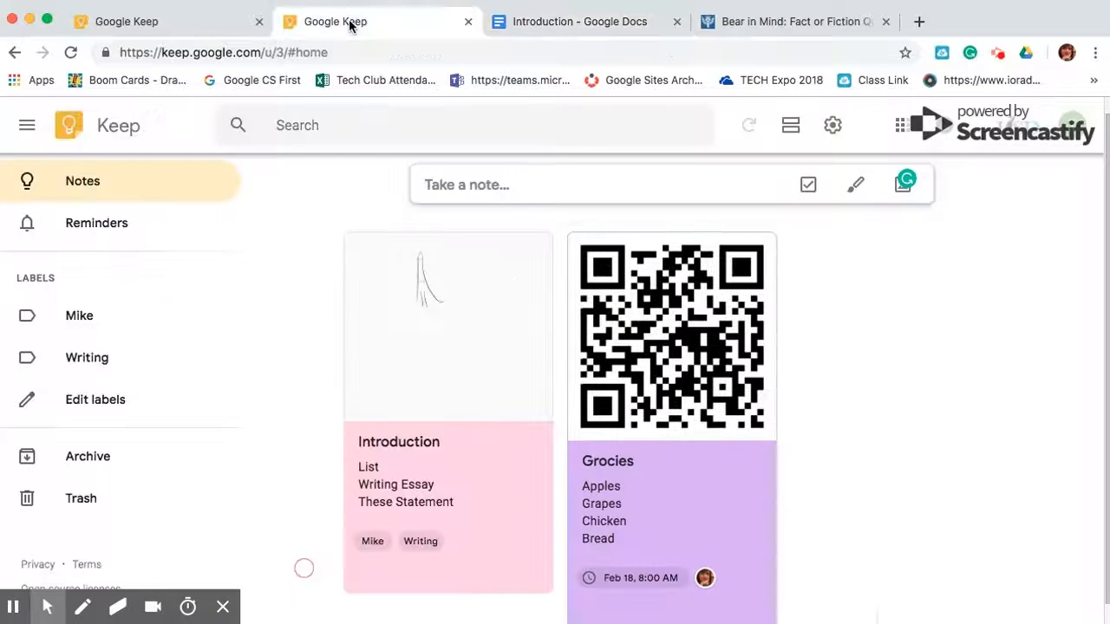
left_click(200, 25)
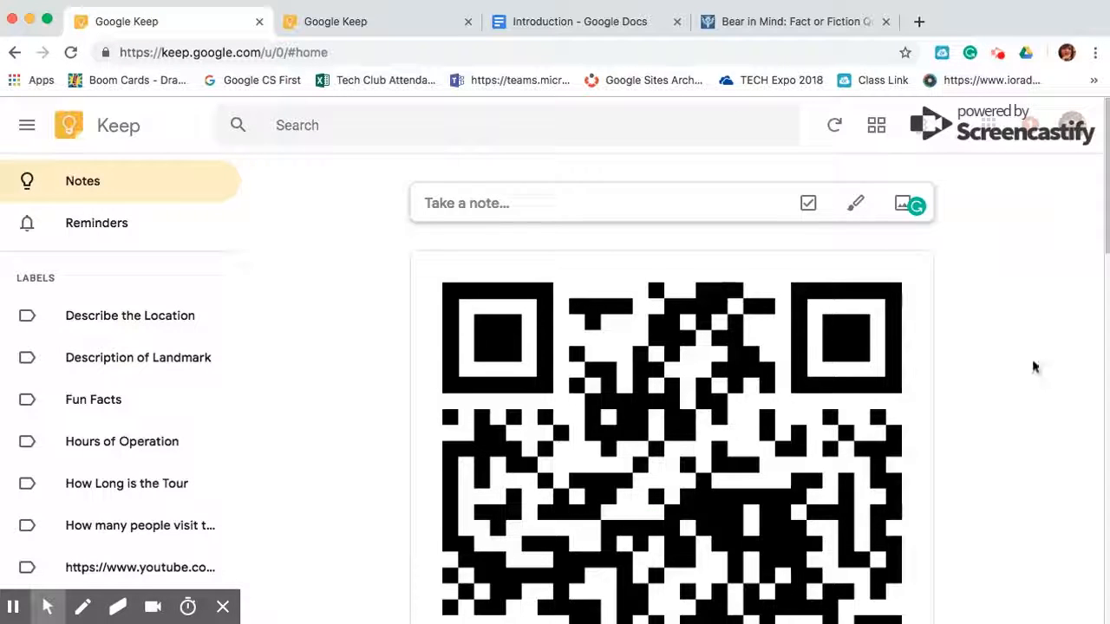
Toggle the notes between grid and list layouts, ending in grid, and bring up the handwritten note's options
scroll(1031, 366, "down", 10)
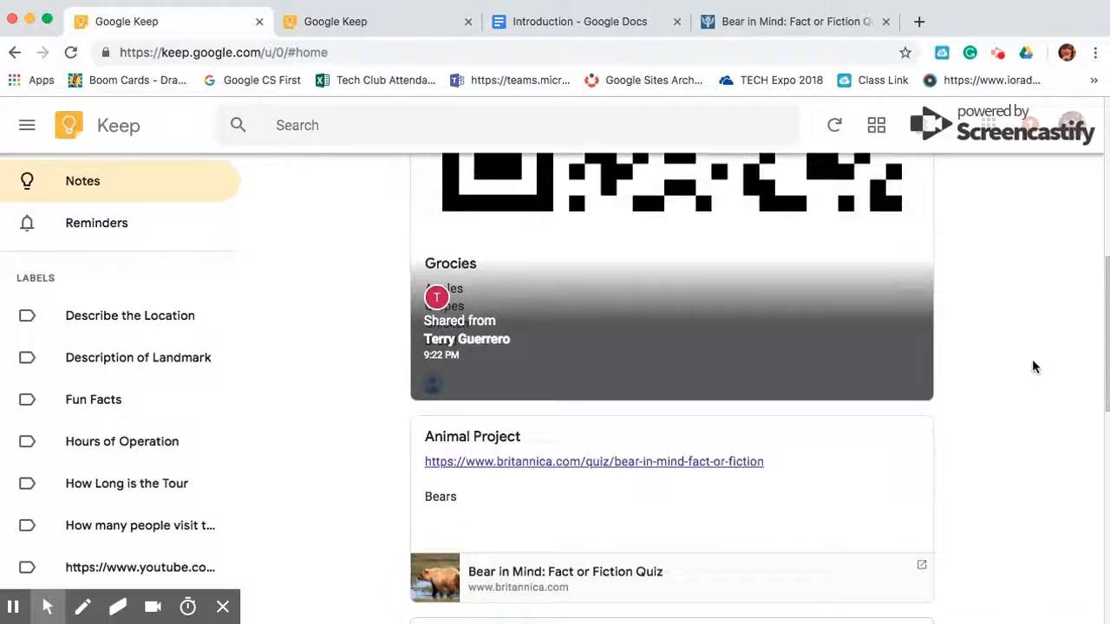
scroll(1032, 364, "up", 5)
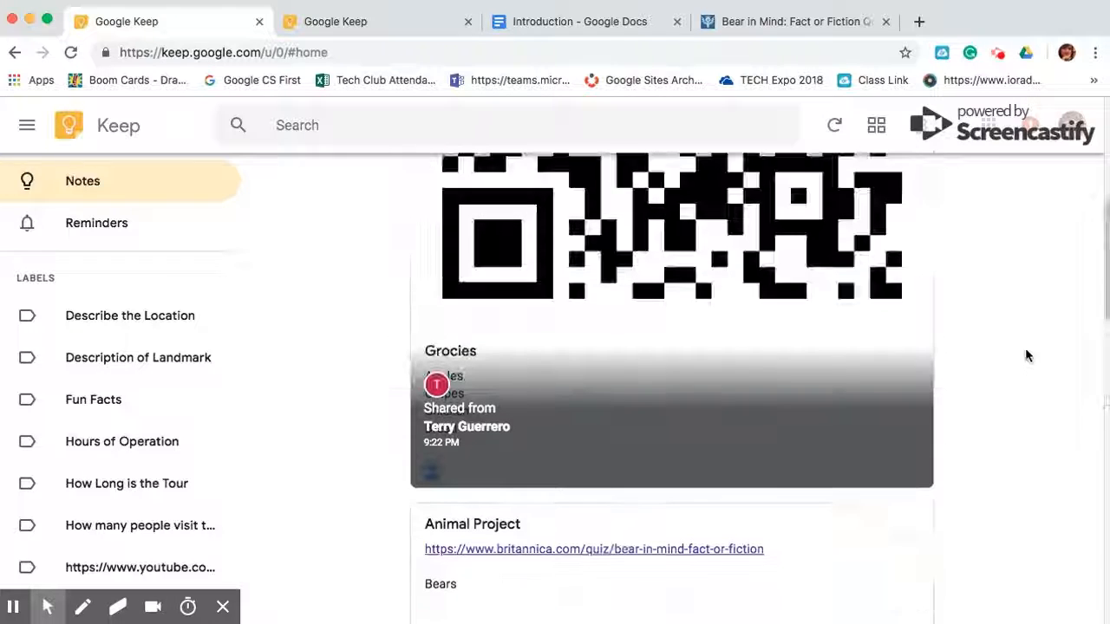
left_click(878, 126)
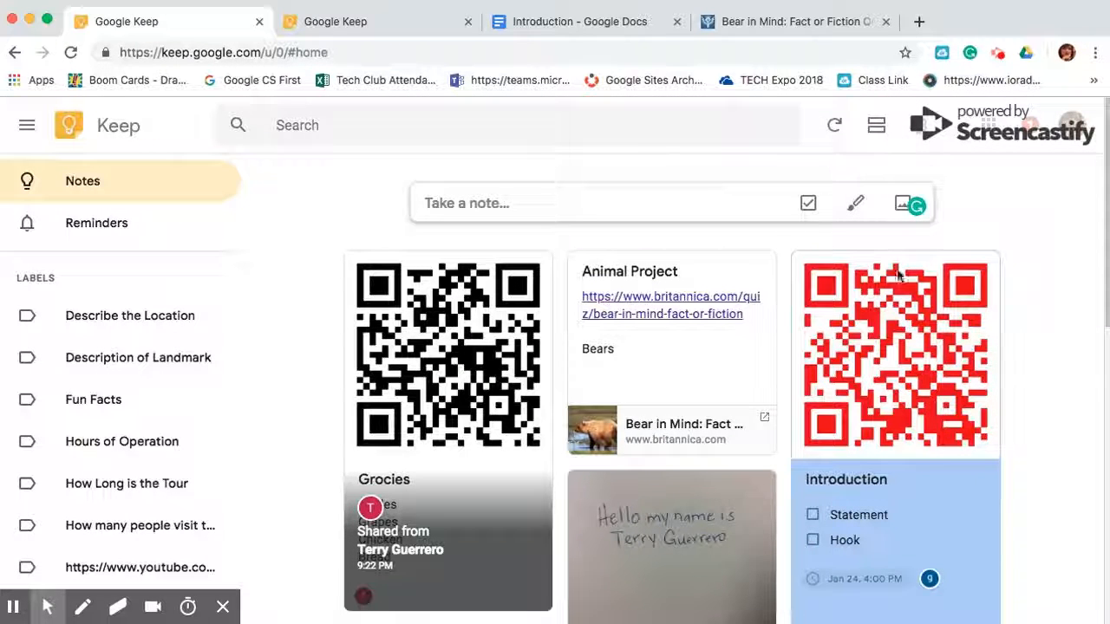
left_click(876, 125)
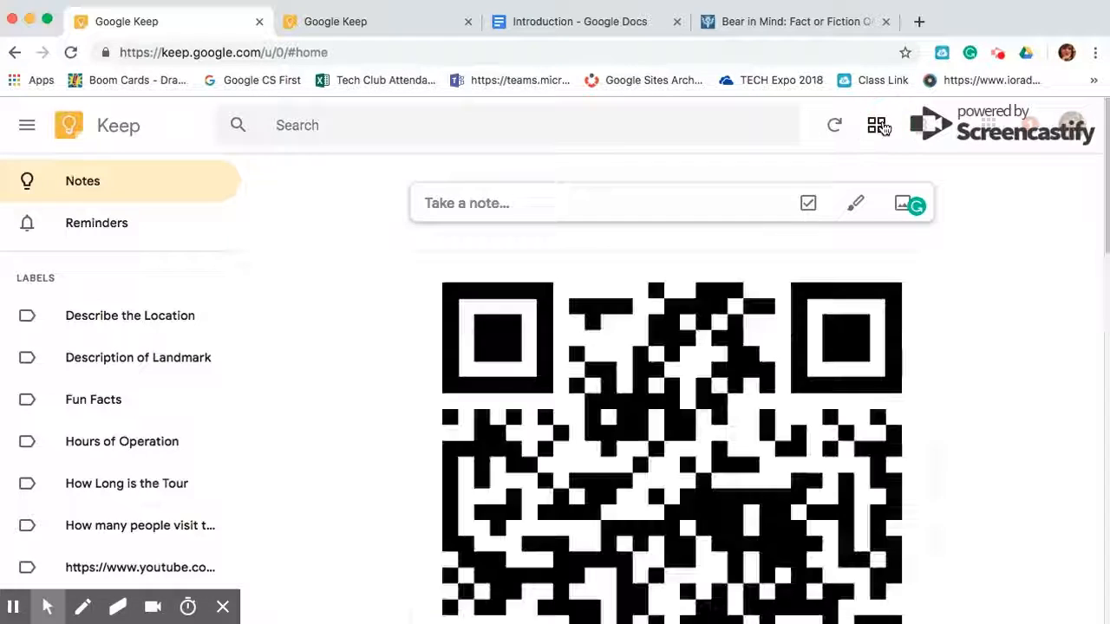
scroll(838, 520, "down", 10)
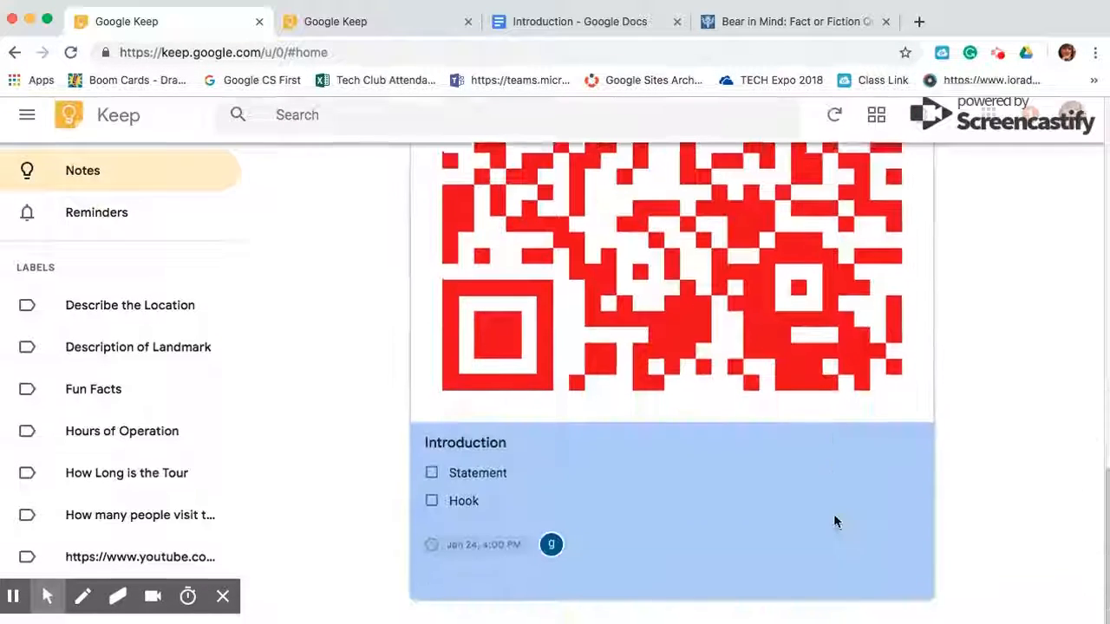
left_click(876, 125)
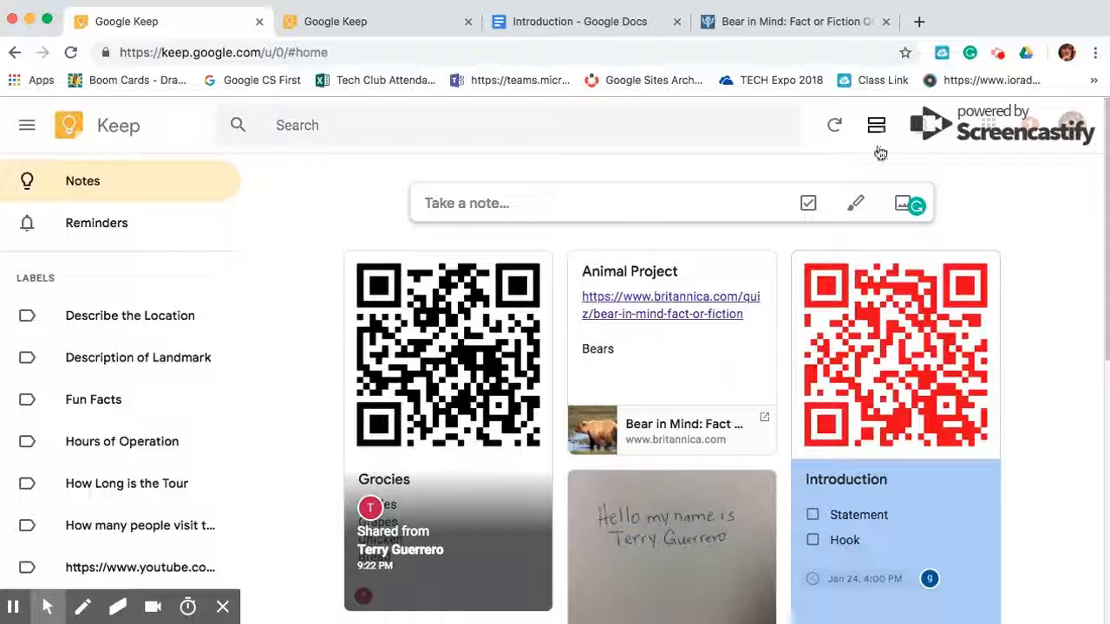
scroll(743, 581, "down", 3)
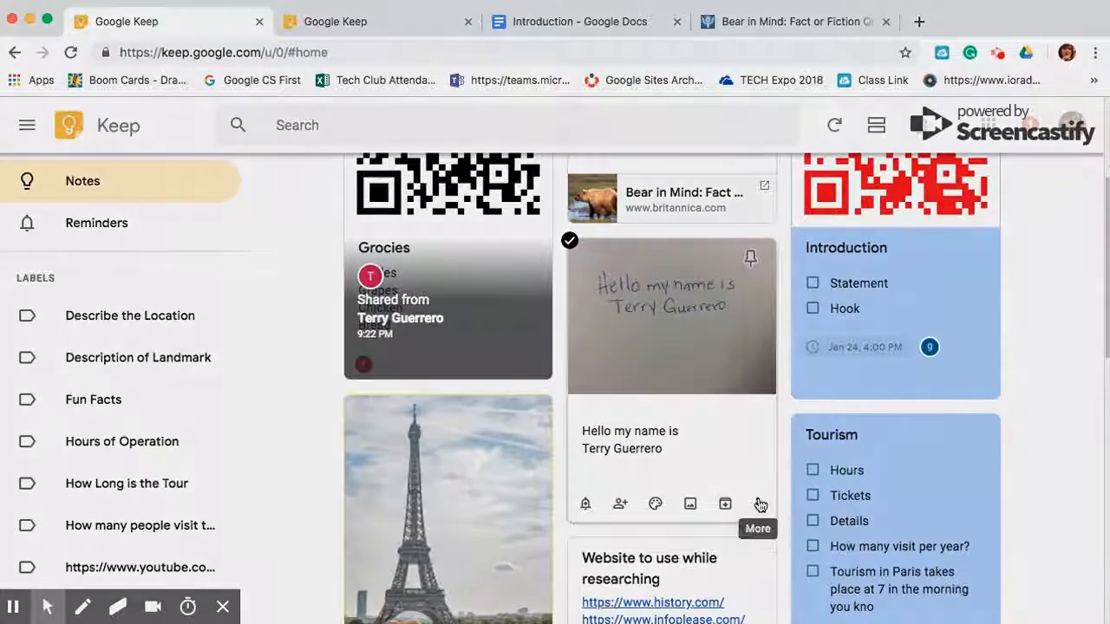
left_click(757, 503)
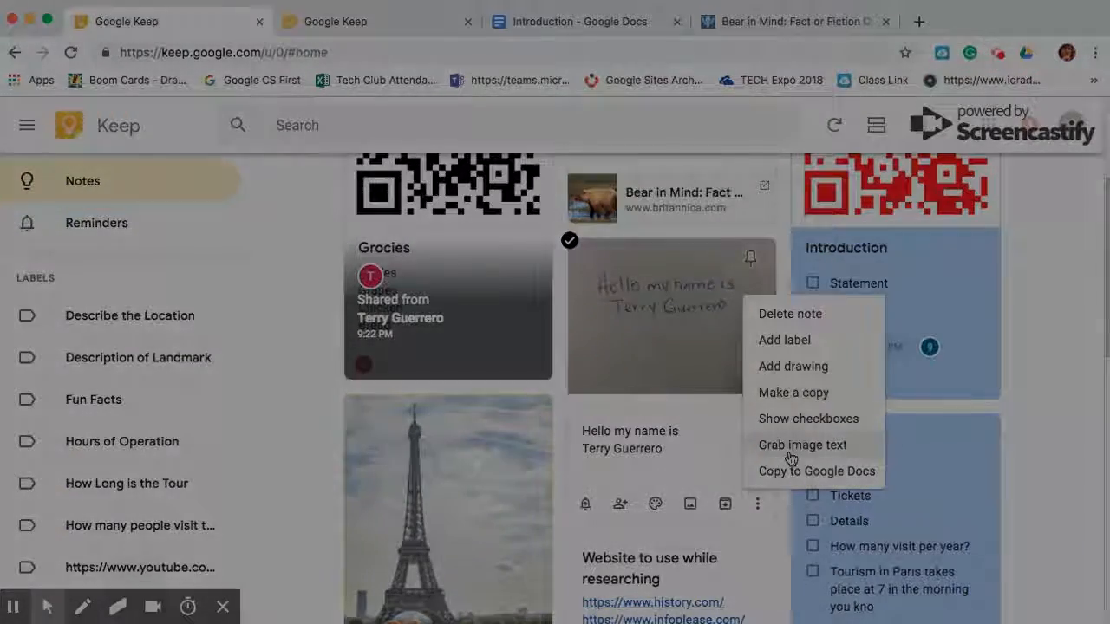